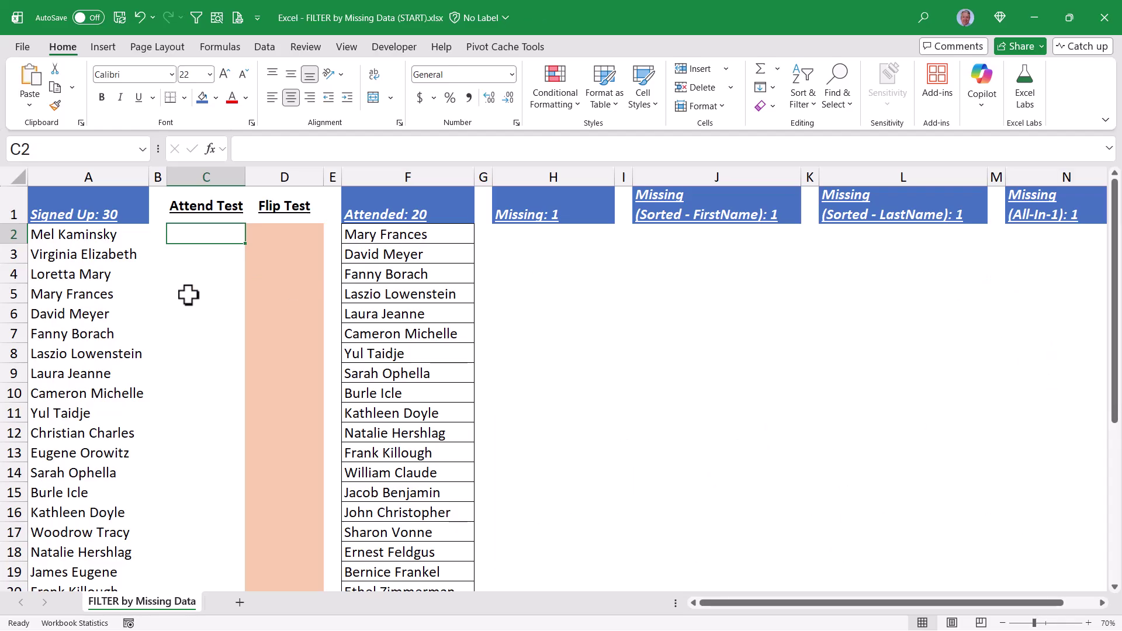
Step: Review the signed-up names in column A and the attended names in column F, then zoom back in
{"action": "scroll", "coordinate": [188, 295], "scroll_direction": "down", "scroll_amount": 1}
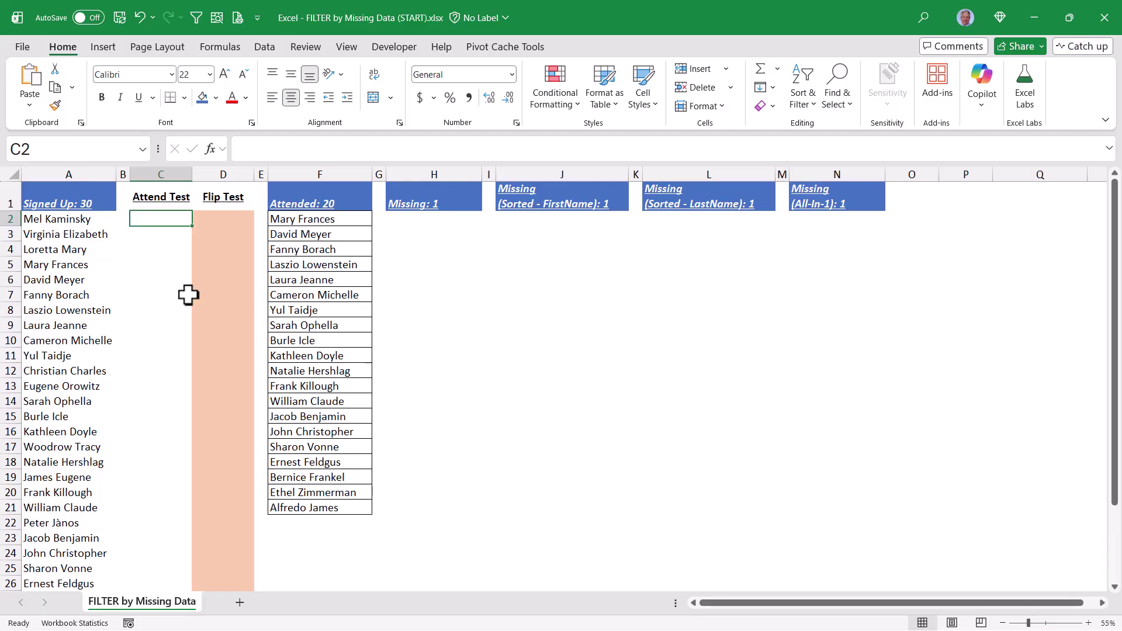
{"action": "scroll", "coordinate": [188, 294], "scroll_direction": "down", "scroll_amount": 1}
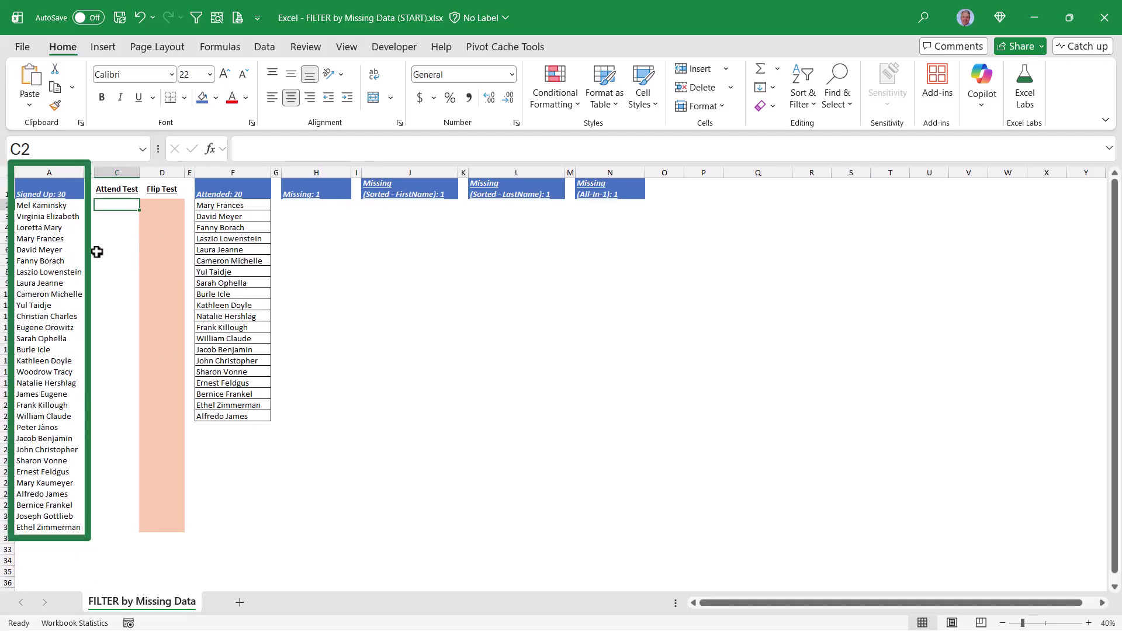
{"action": "left_click_drag", "start_coordinate": [59, 209], "coordinate": [58, 529]}
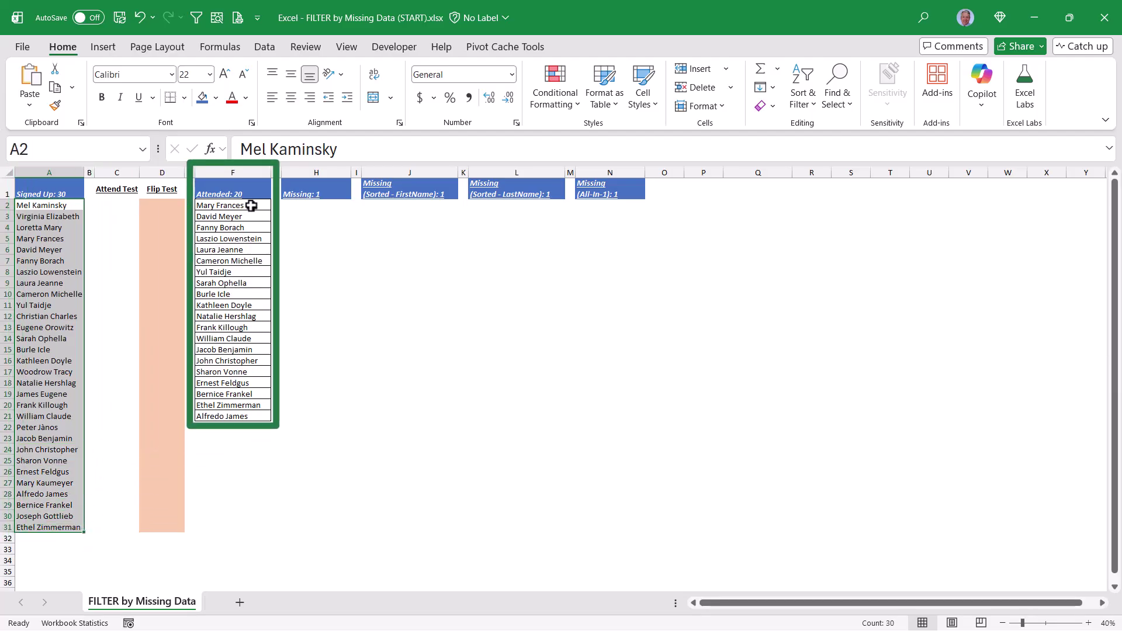
{"action": "left_click_drag", "start_coordinate": [252, 205], "coordinate": [258, 417]}
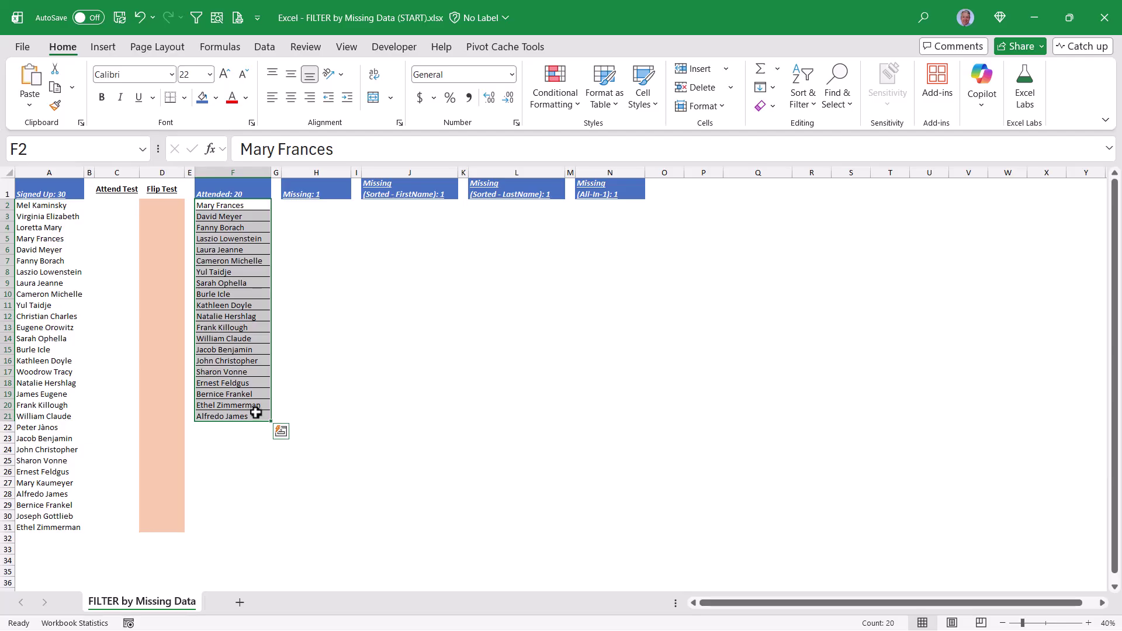
{"action": "key", "text": "Left"}
{"action": "key", "text": "Left"}
{"action": "key", "text": "Left"}
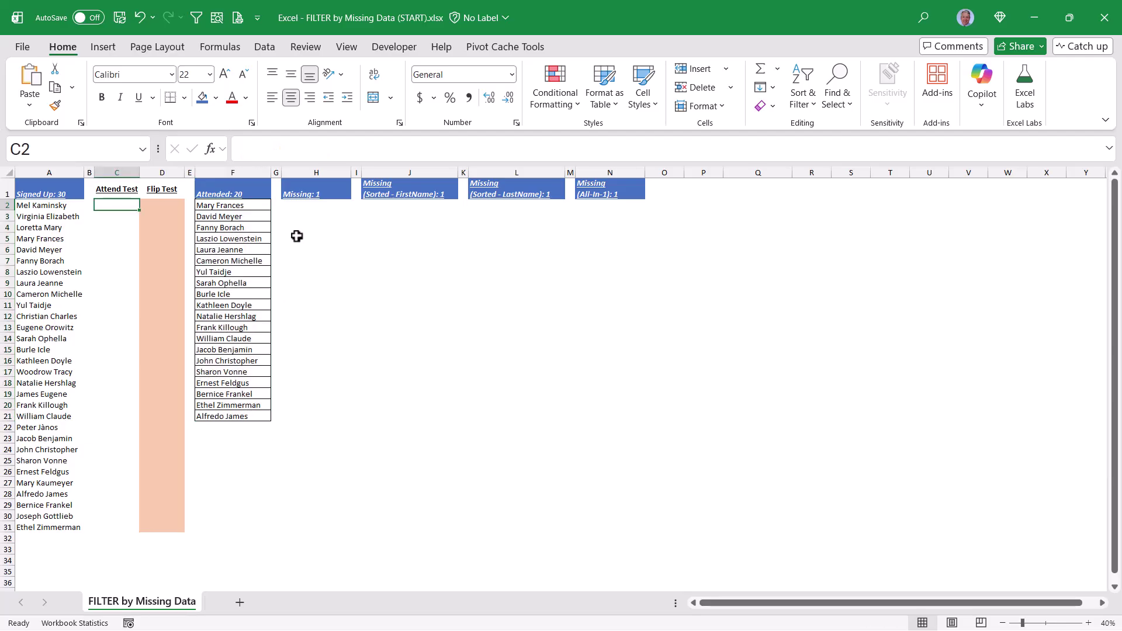
{"action": "key", "text": "alt+w"}
{"action": "key", "text": "j"}
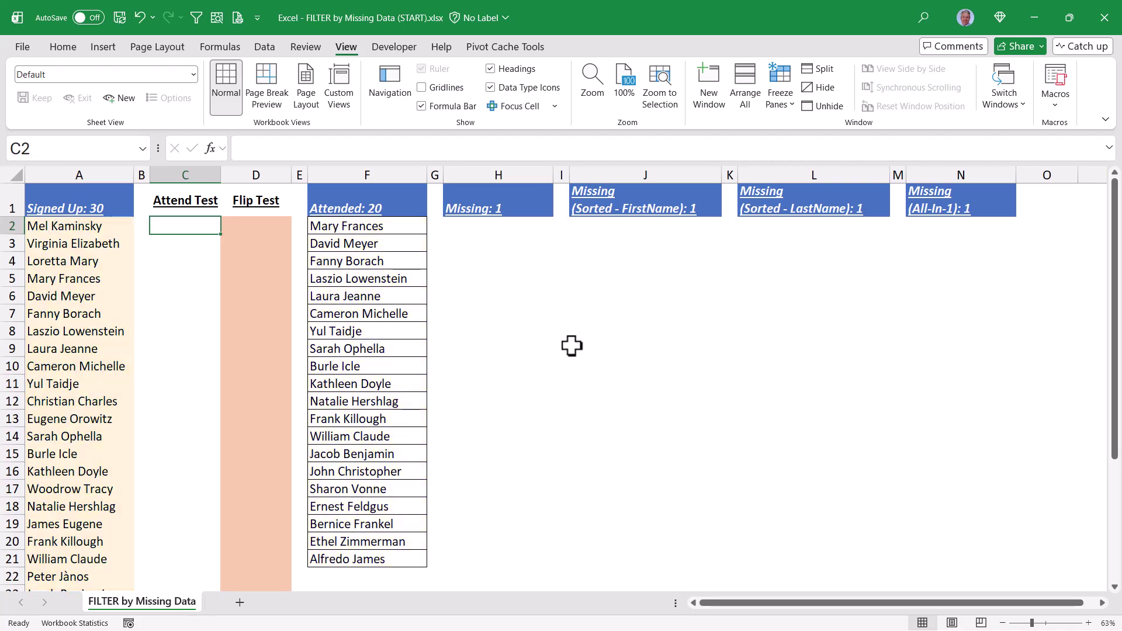
Step: Start a COUNTIF in C2 with the trimmed count range F2:.F1000
{"action": "type", "text": "=countif("}
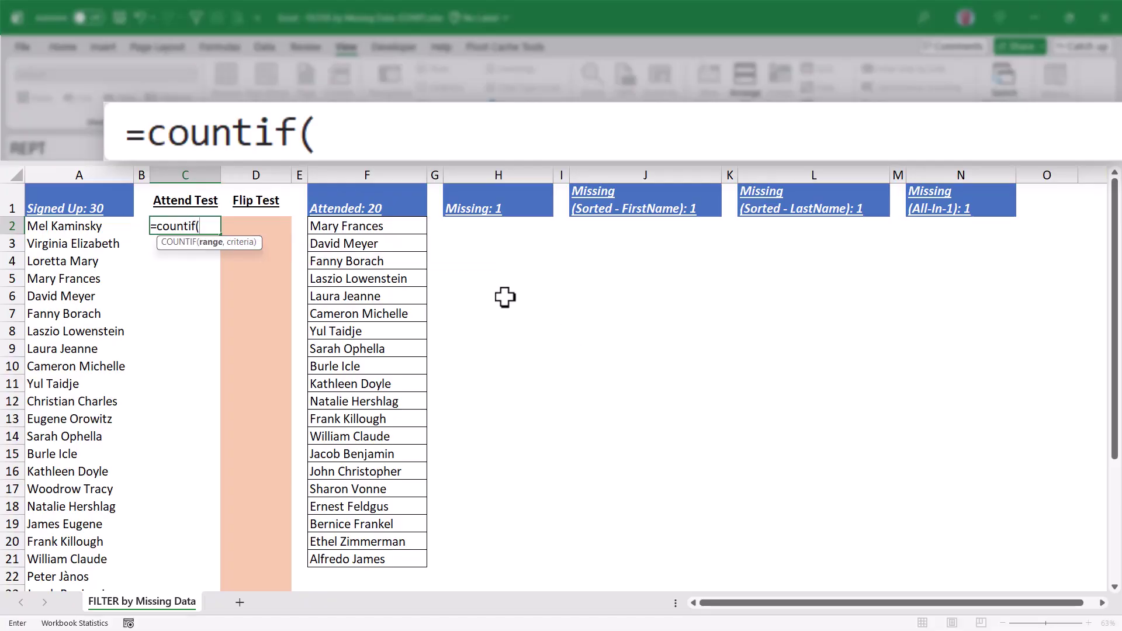
{"action": "left_click_drag", "start_coordinate": [406, 225], "coordinate": [388, 559]}
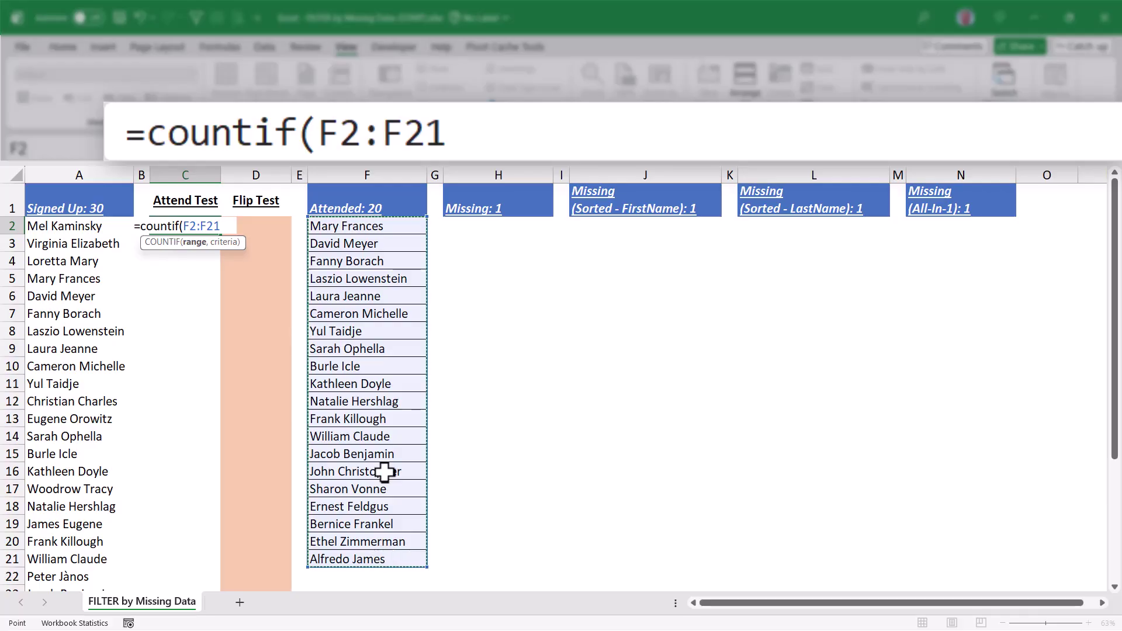
{"action": "left_click", "coordinate": [386, 136]}
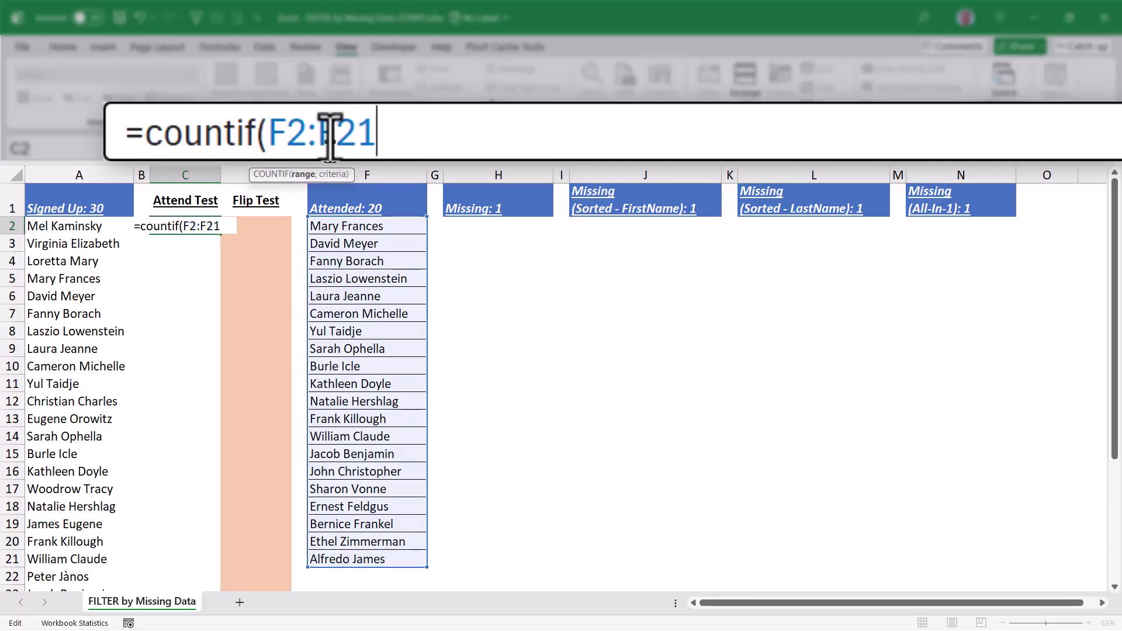
{"action": "left_click_drag", "start_coordinate": [336, 140], "coordinate": [379, 149]}
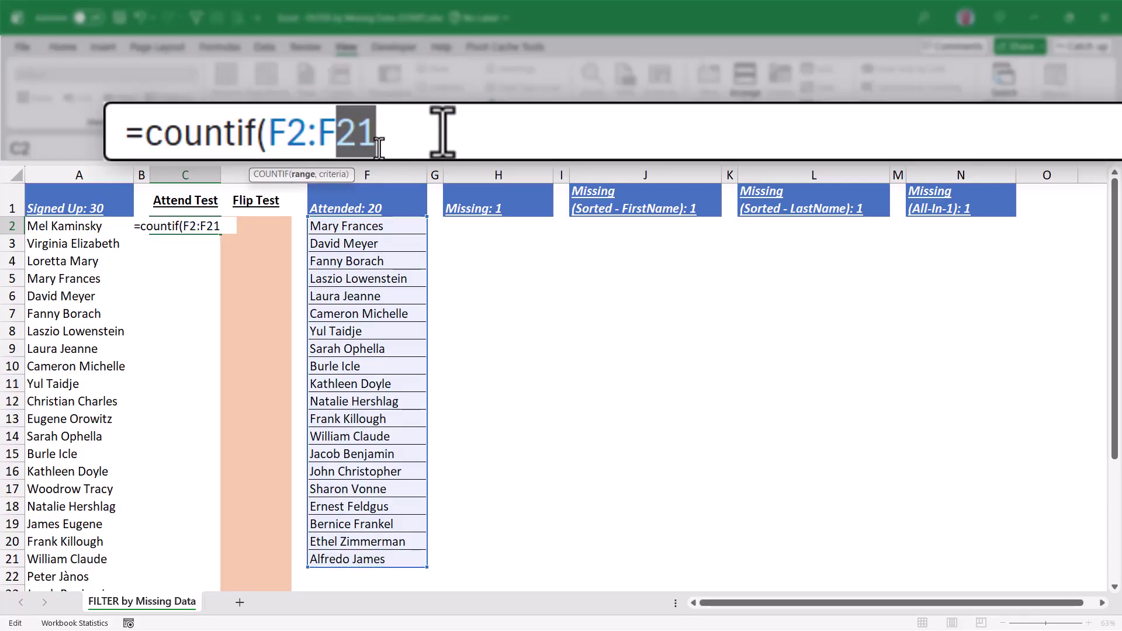
{"action": "type", "text": "1000"}
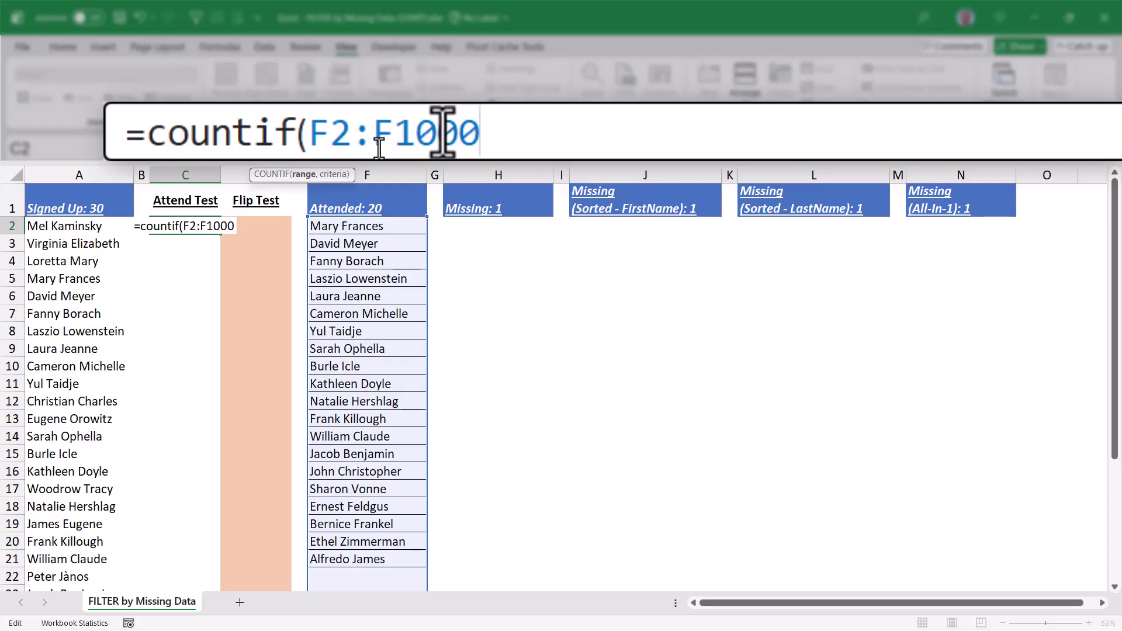
{"action": "scroll", "coordinate": [466, 325], "scroll_direction": "down", "scroll_amount": 8}
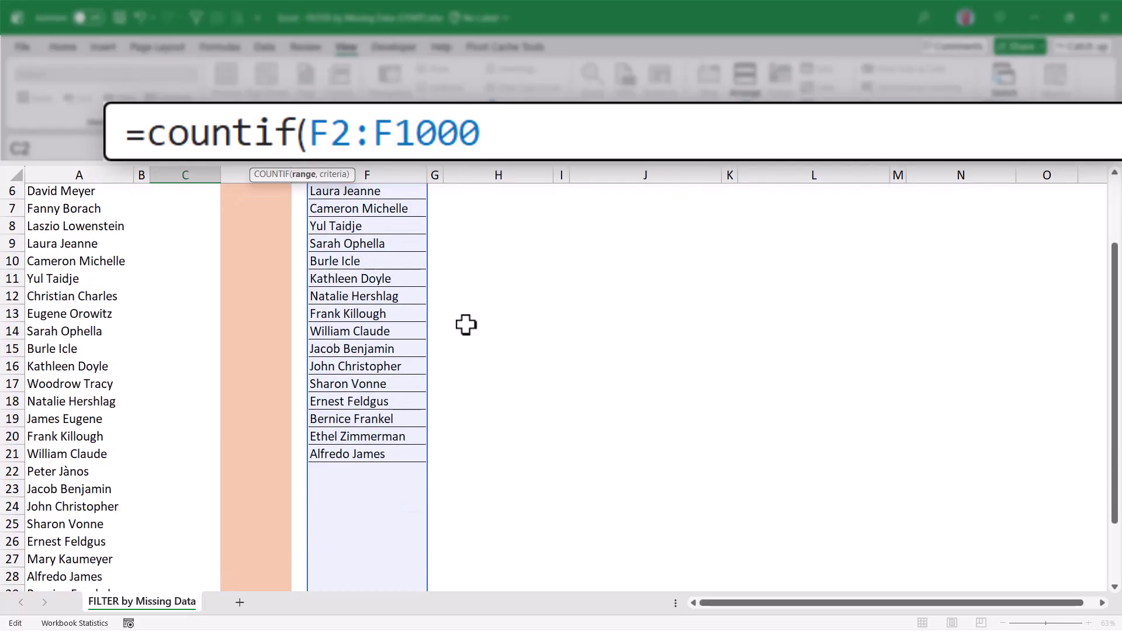
{"action": "scroll", "coordinate": [466, 325], "scroll_direction": "down", "scroll_amount": 4}
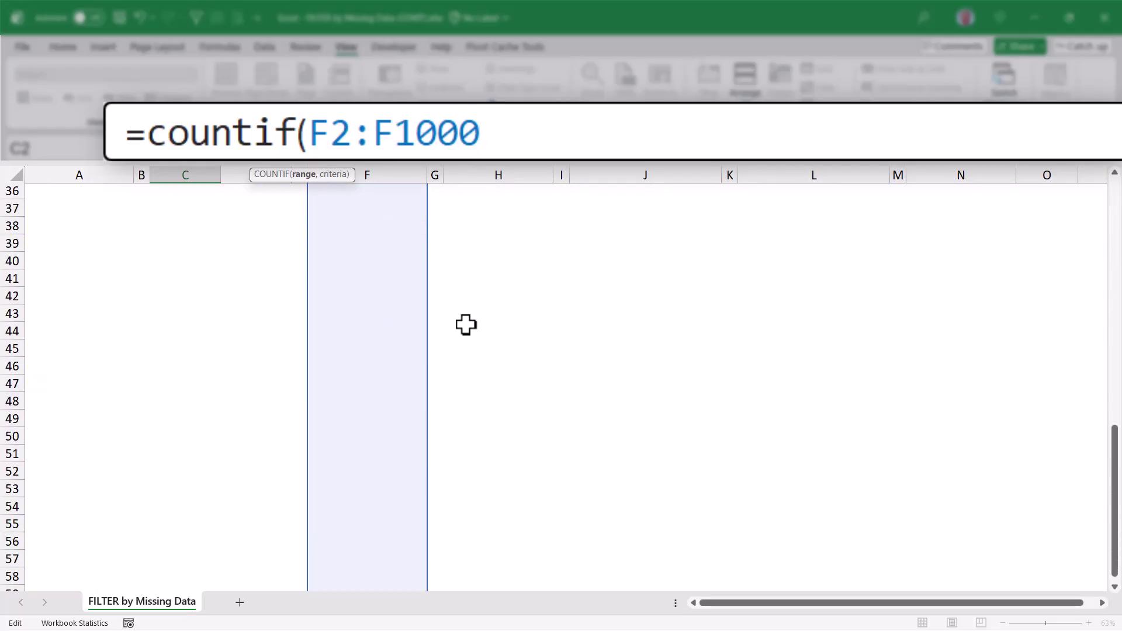
{"action": "scroll", "coordinate": [466, 323], "scroll_direction": "up", "scroll_amount": 12}
{"action": "left_click", "coordinate": [378, 135]}
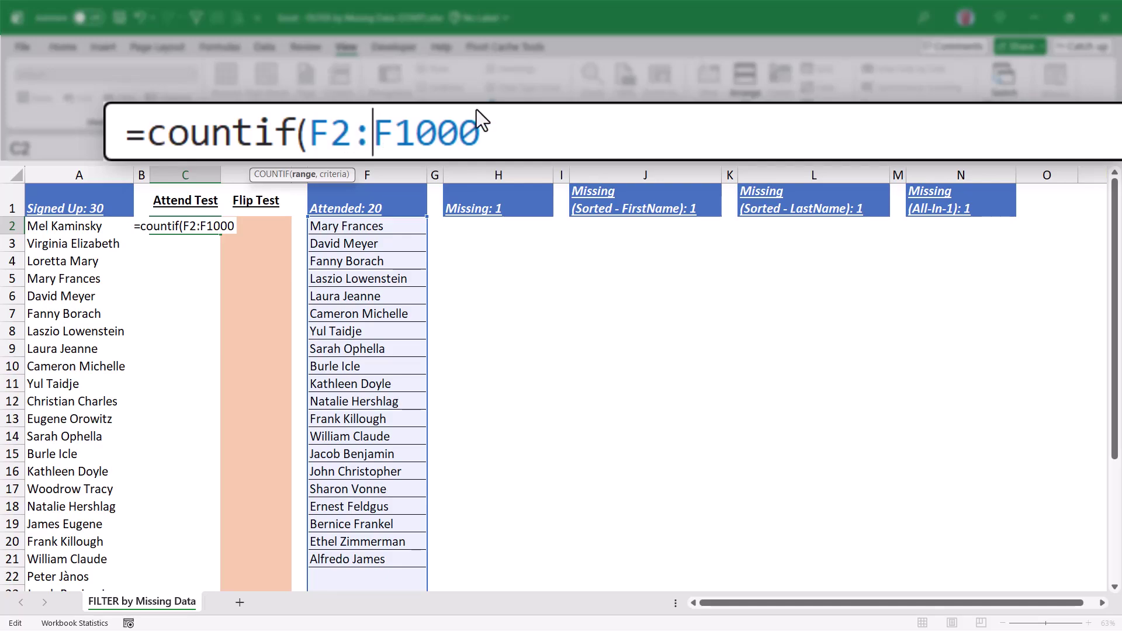
{"action": "type", "text": "."}
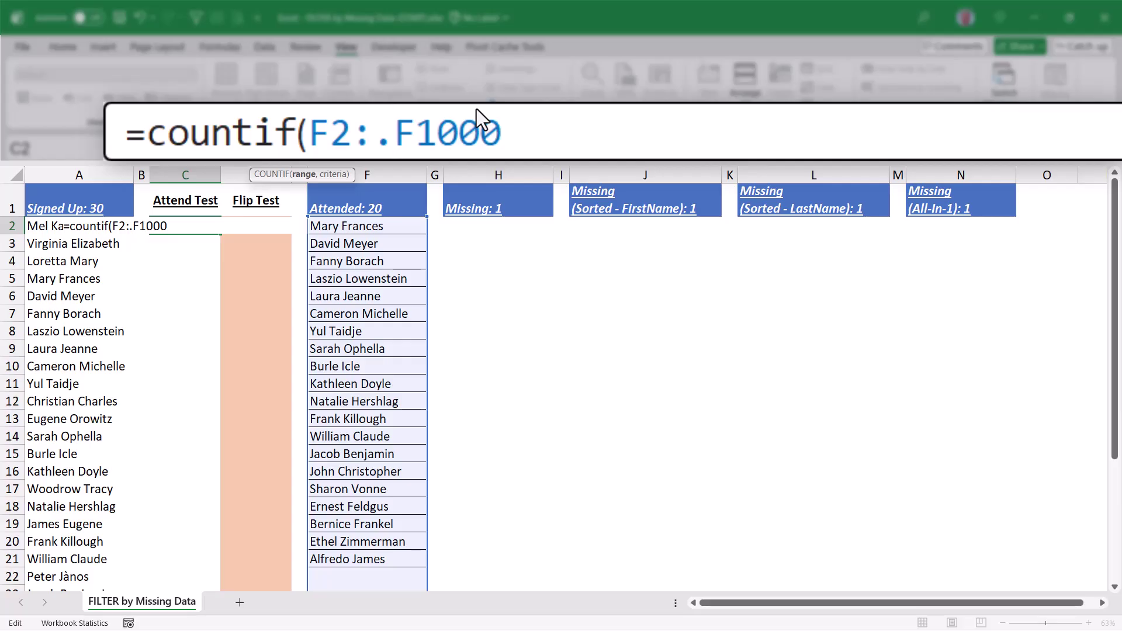
{"action": "key", "text": "End"}
{"action": "type", "text": ","}
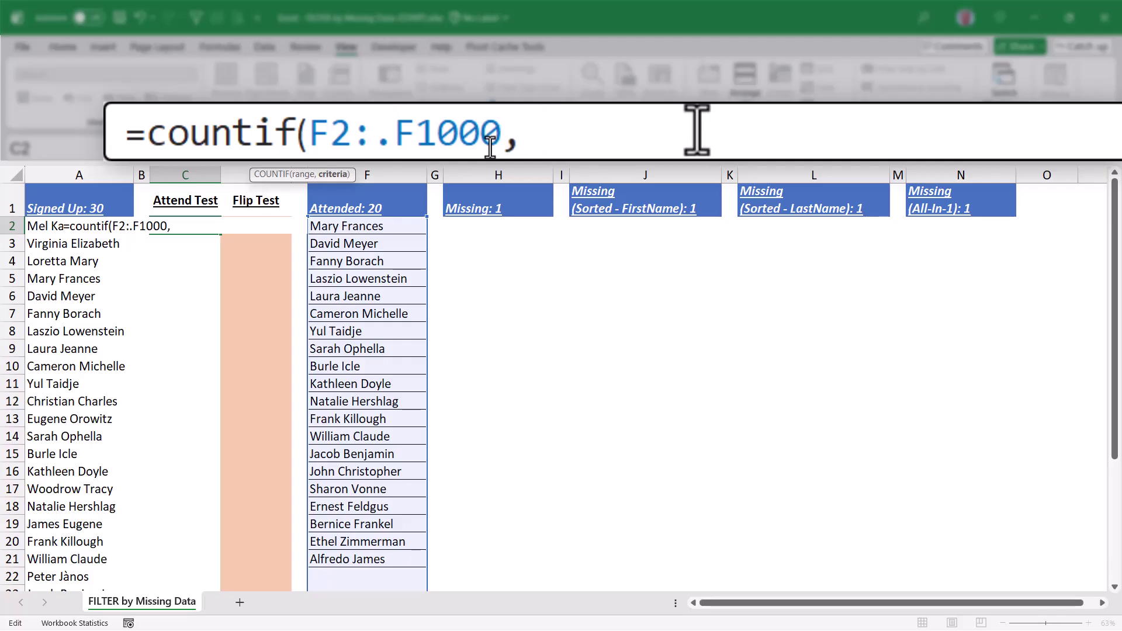
Step: Add criteria A2:.A1000 and commit =COUNTIF(F2:.F1000, A2:.A1000) so 1/0 spills down column C
{"action": "left_click", "coordinate": [49, 226]}
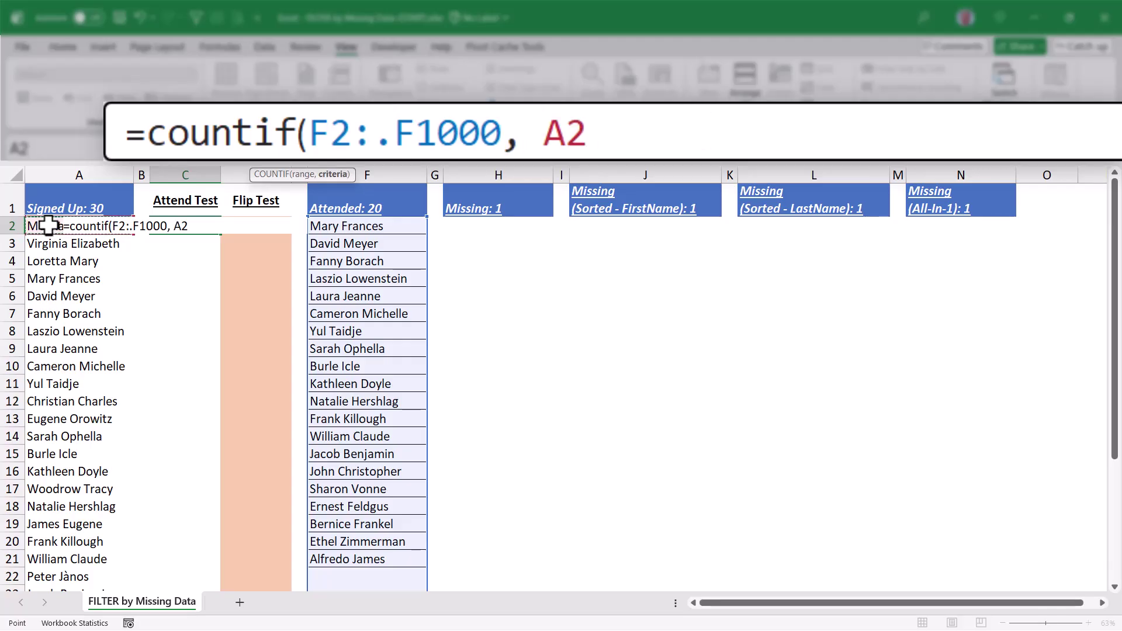
{"action": "key", "text": "F8"}
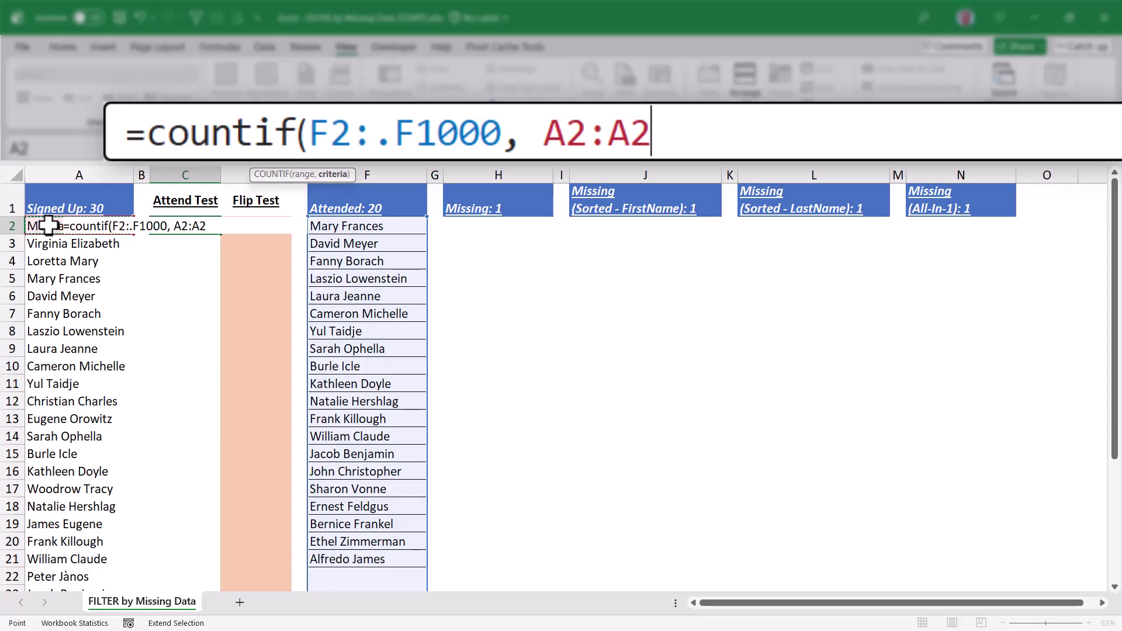
{"action": "key", "text": "BackSpace"}
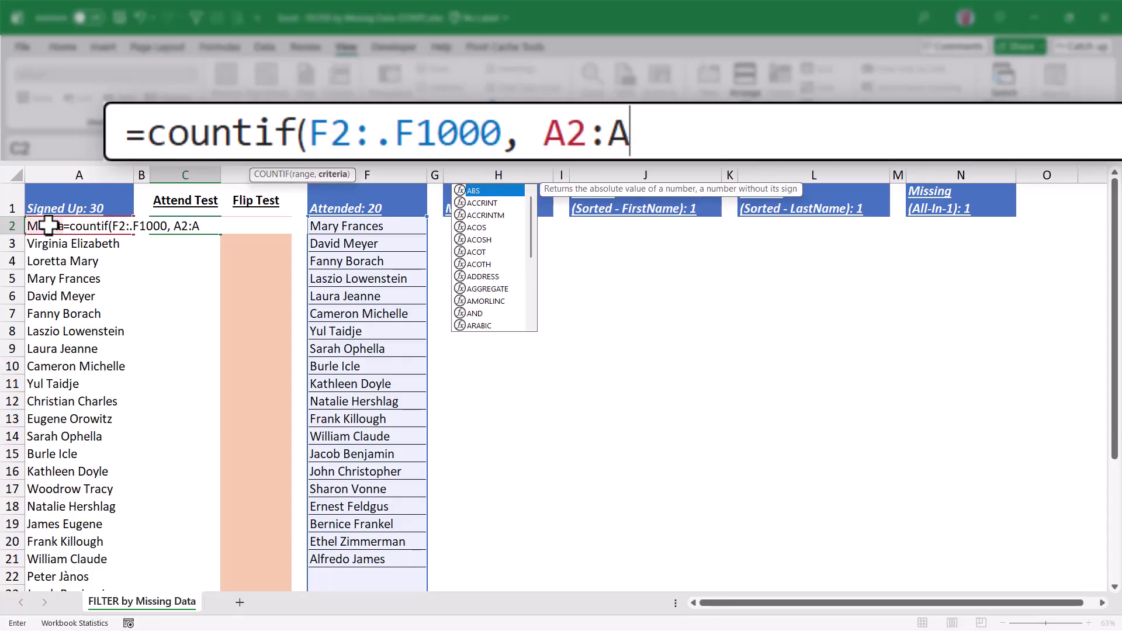
{"action": "type", "text": "1000"}
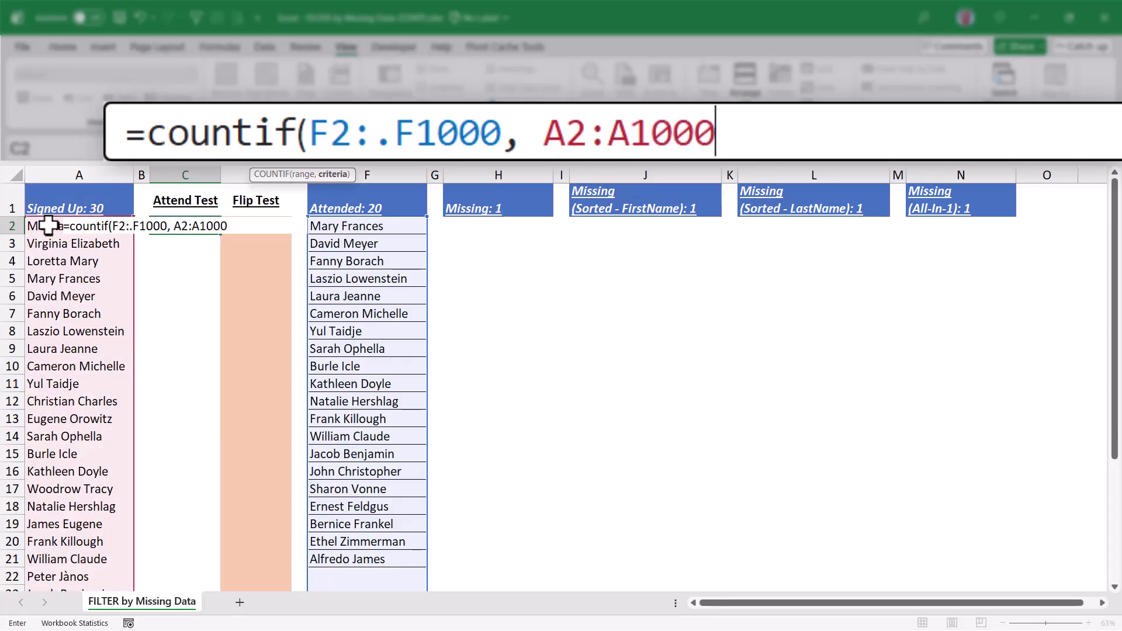
{"action": "left_click", "coordinate": [516, 149]}
{"action": "key", "text": "Left"}
{"action": "key", "text": "Left"}
{"action": "key", "text": "Left"}
{"action": "key", "text": "Left"}
{"action": "key", "text": "Left"}
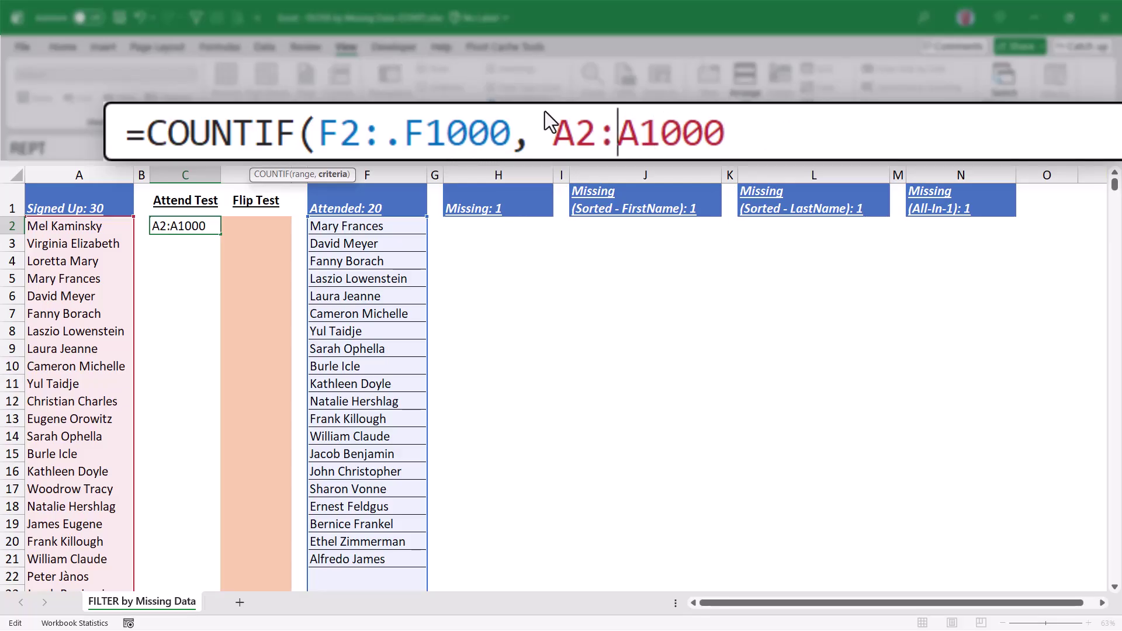
{"action": "type", "text": "."}
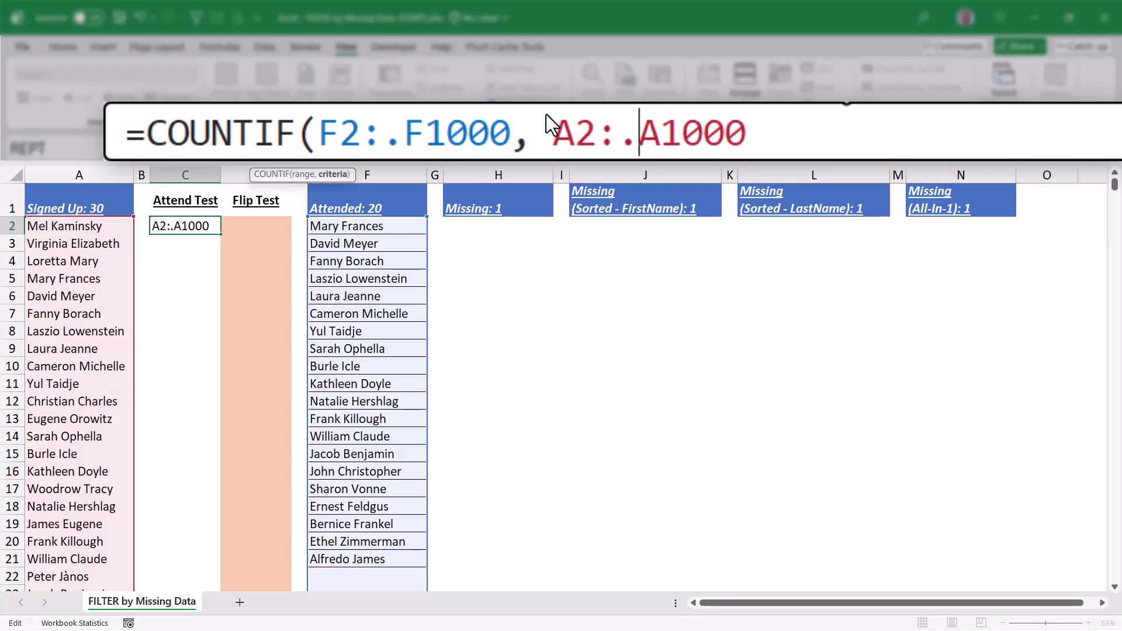
{"action": "key", "text": "End"}
{"action": "type", "text": ")"}
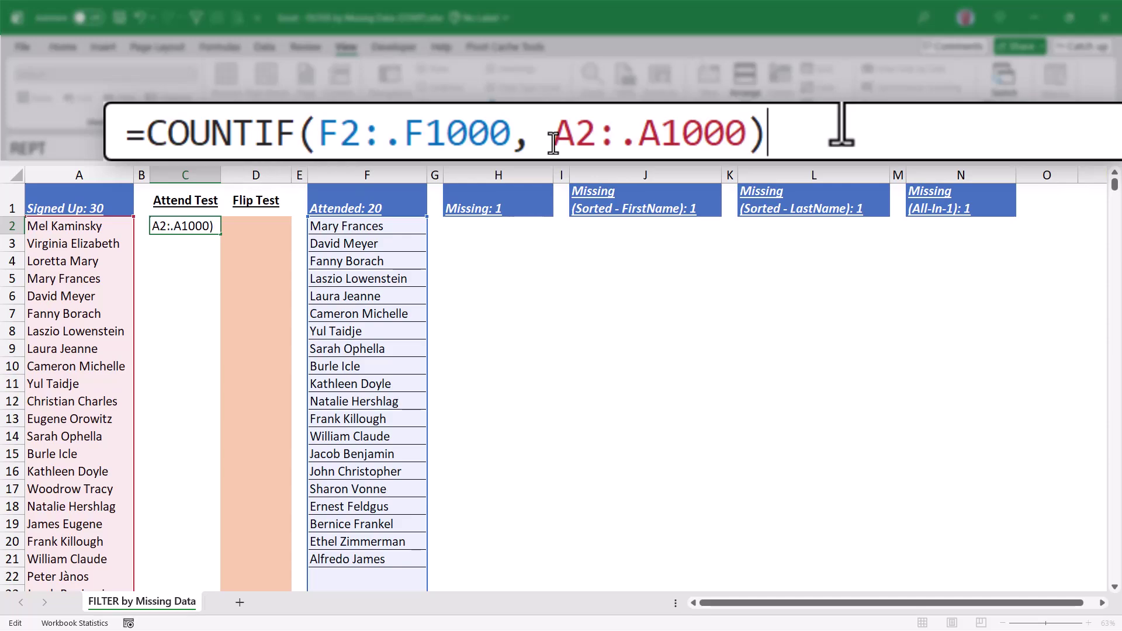
{"action": "key", "text": "ctrl+Return"}
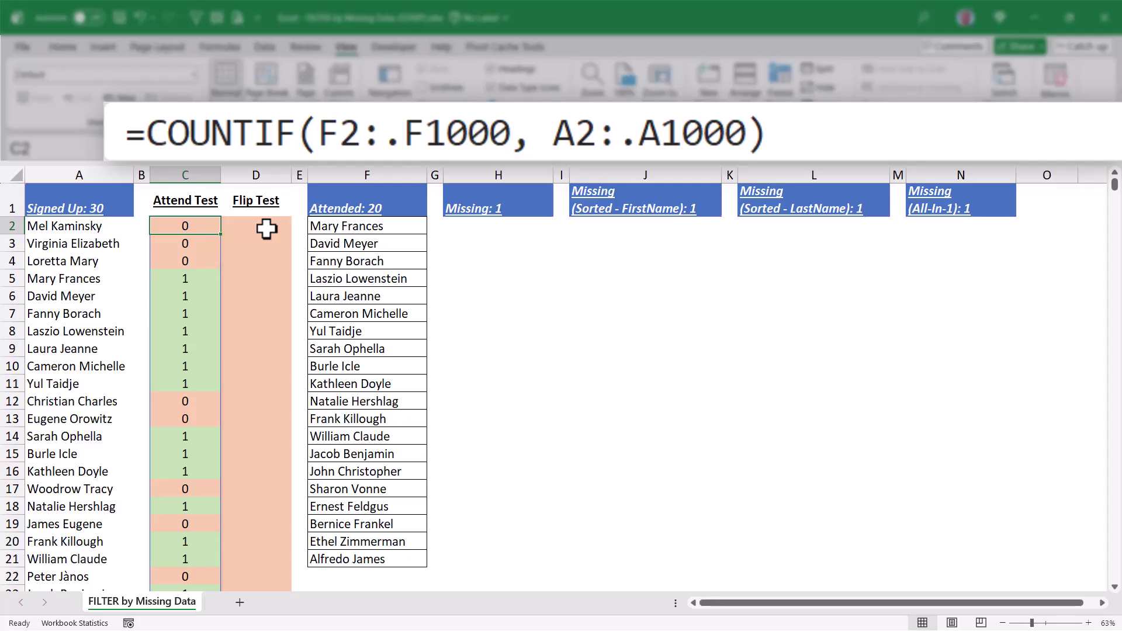
{"action": "left_click", "coordinate": [274, 227]}
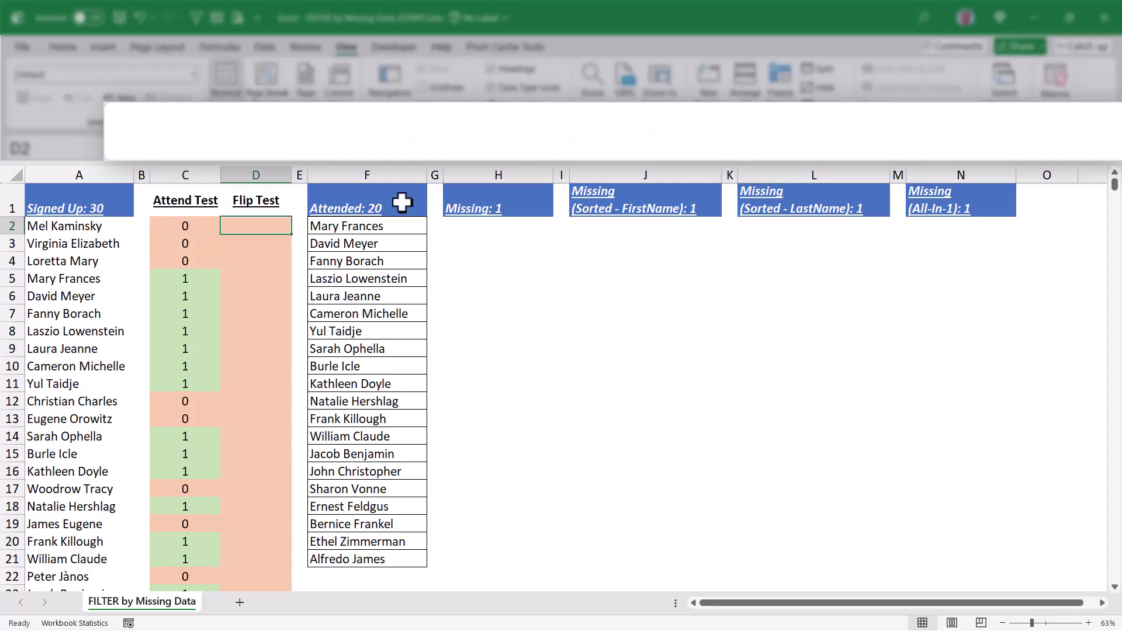
Step: Enter =NOT(C2#) in D2 so TRUE/FALSE spills down the Flip Test column
{"action": "type", "text": "="}
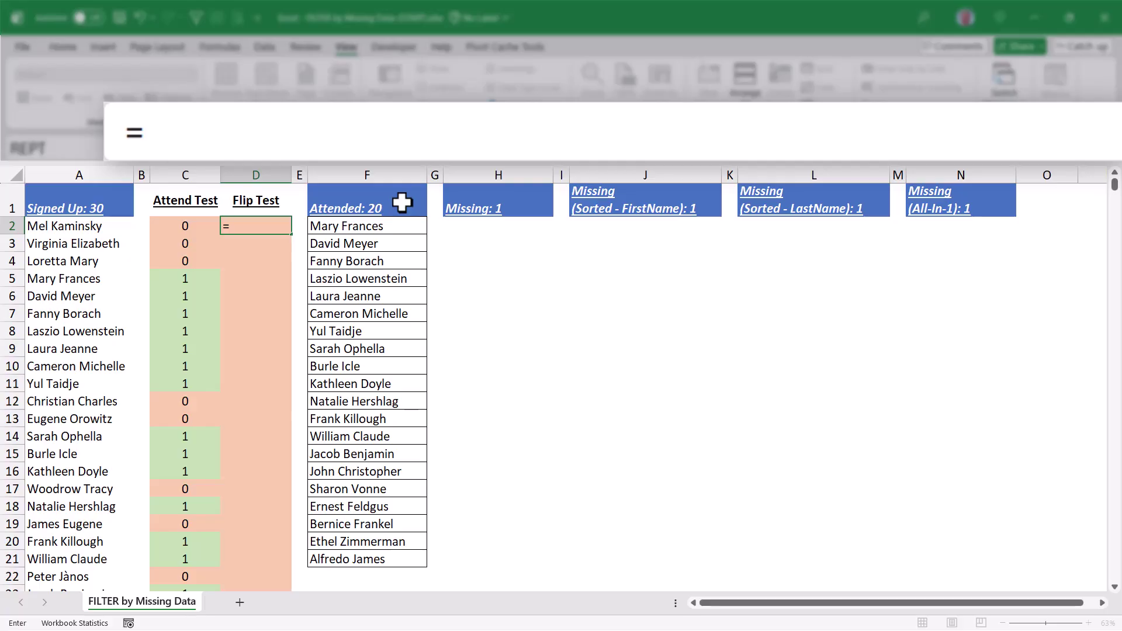
{"action": "type", "text": "NOT("}
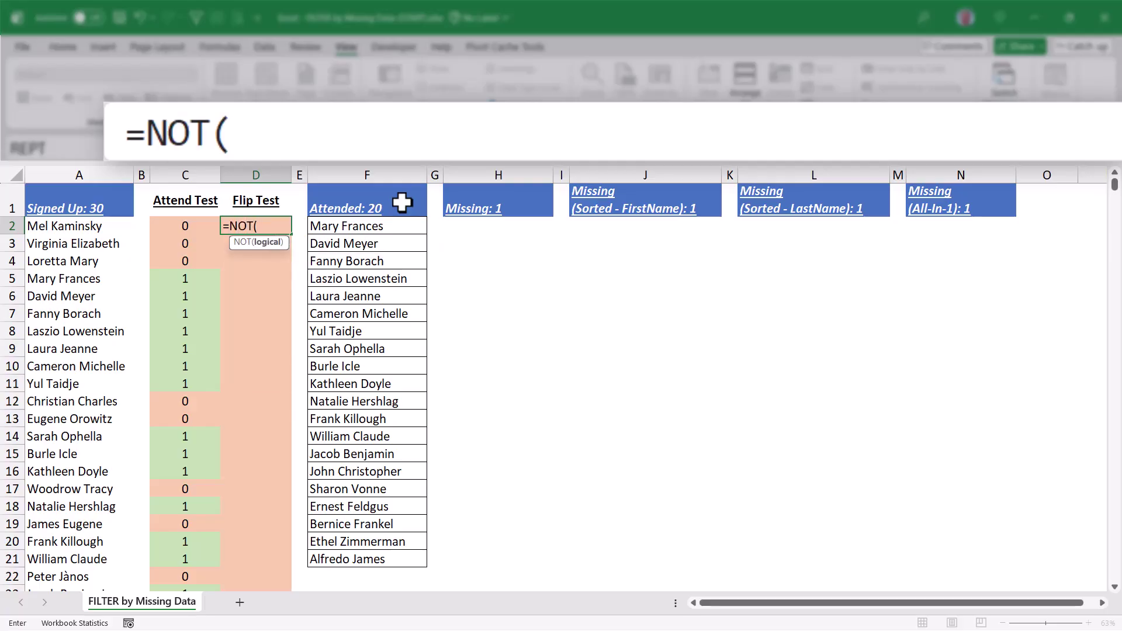
{"action": "left_click", "coordinate": [173, 226]}
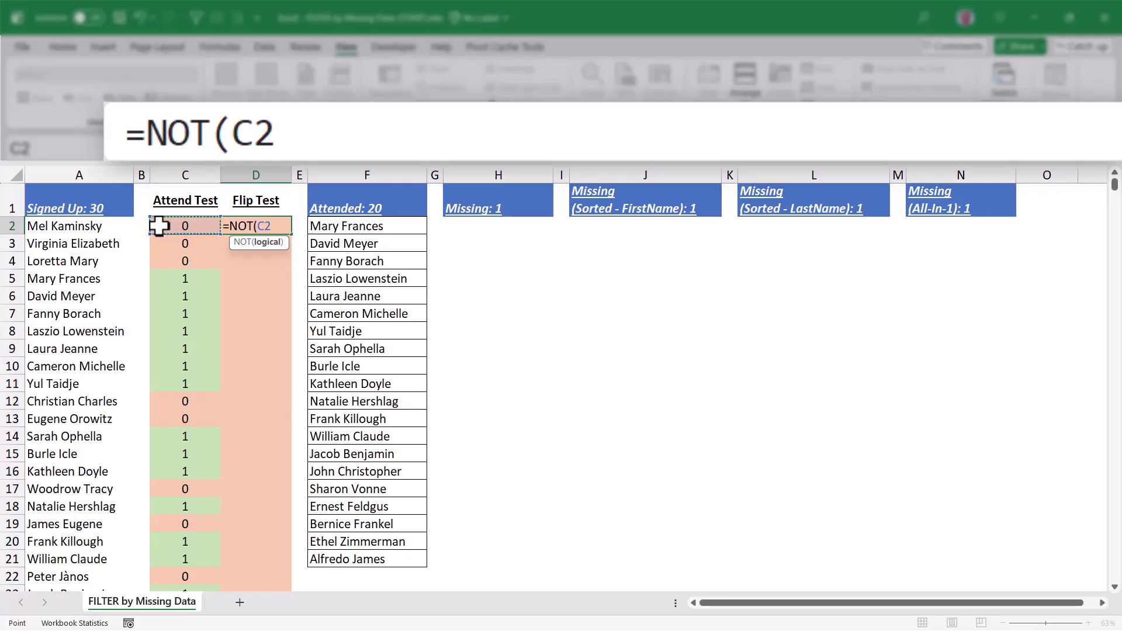
{"action": "type", "text": "#"}
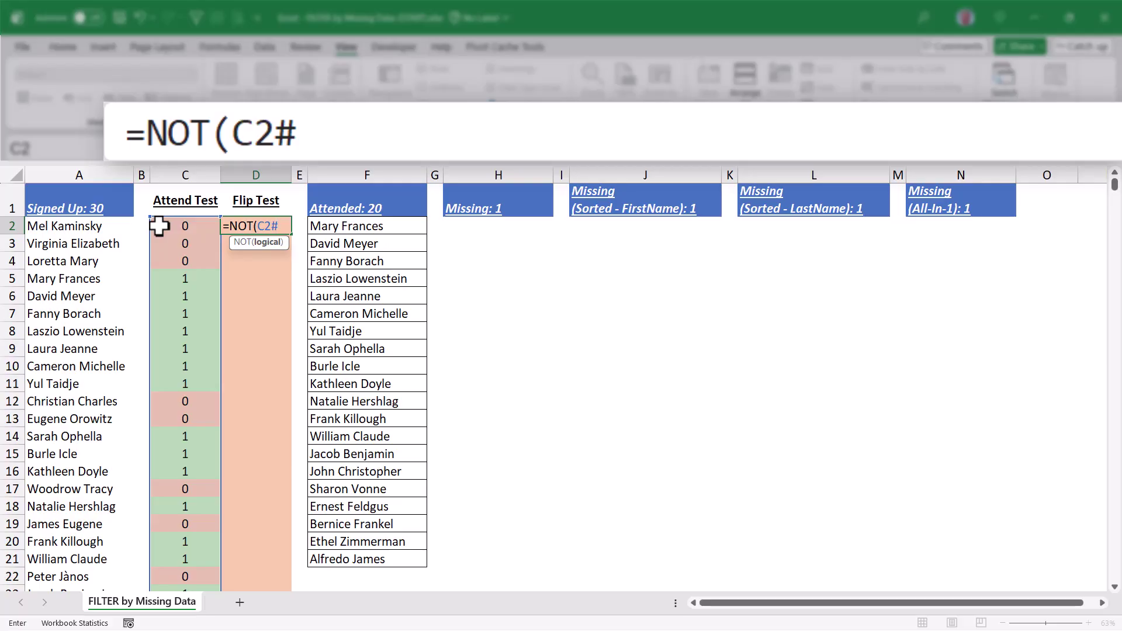
{"action": "type", "text": ")"}
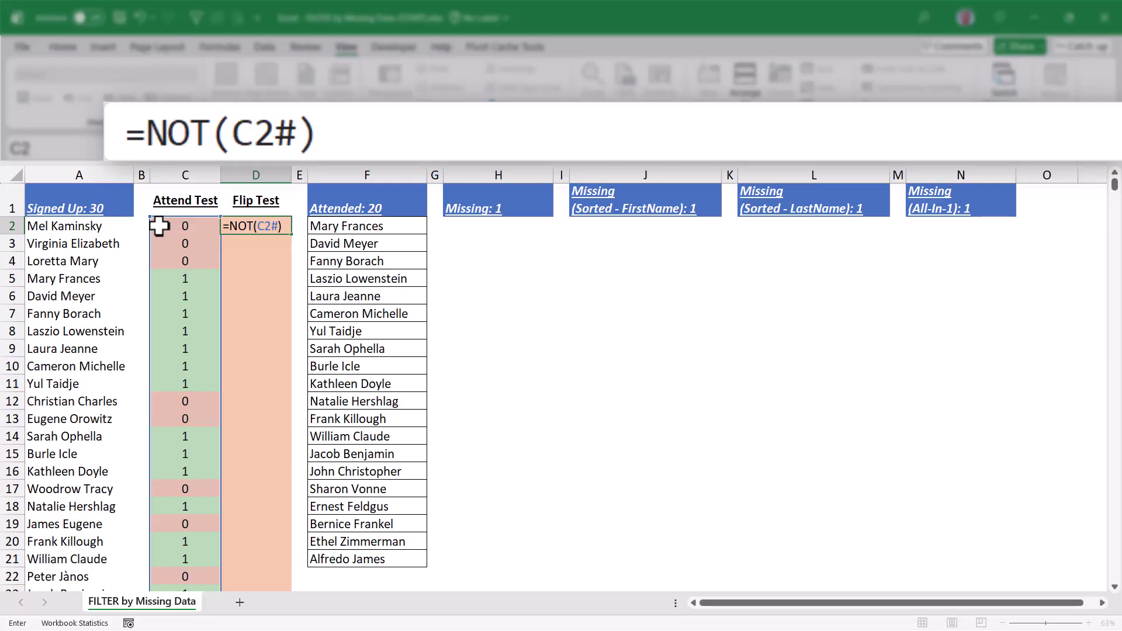
{"action": "key", "text": "ctrl+Return"}
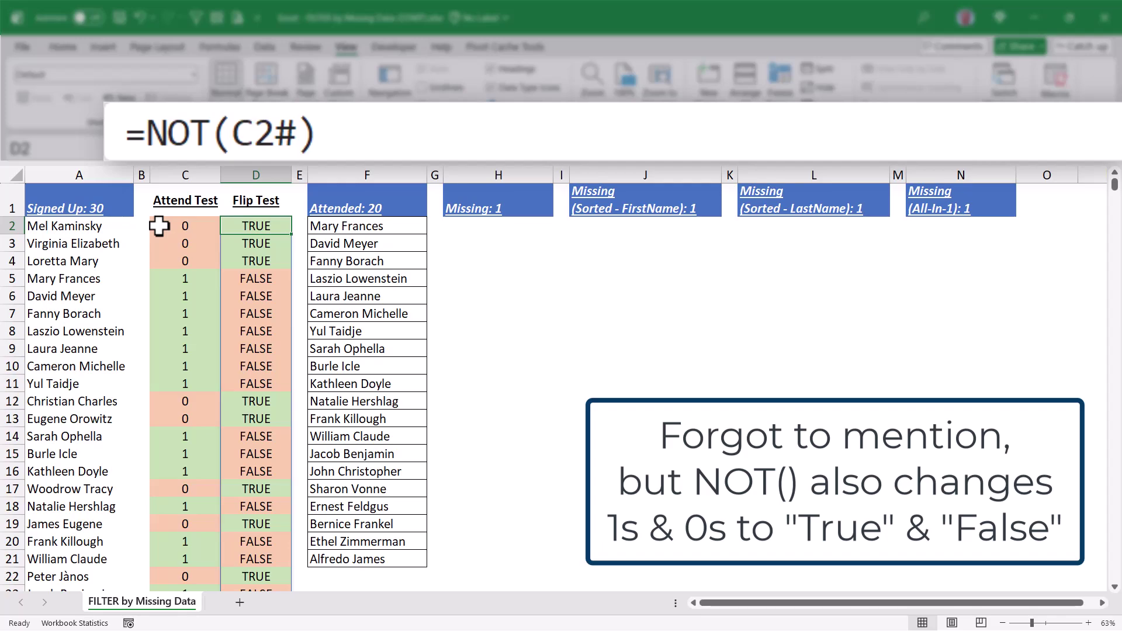
{"action": "left_click", "coordinate": [465, 227]}
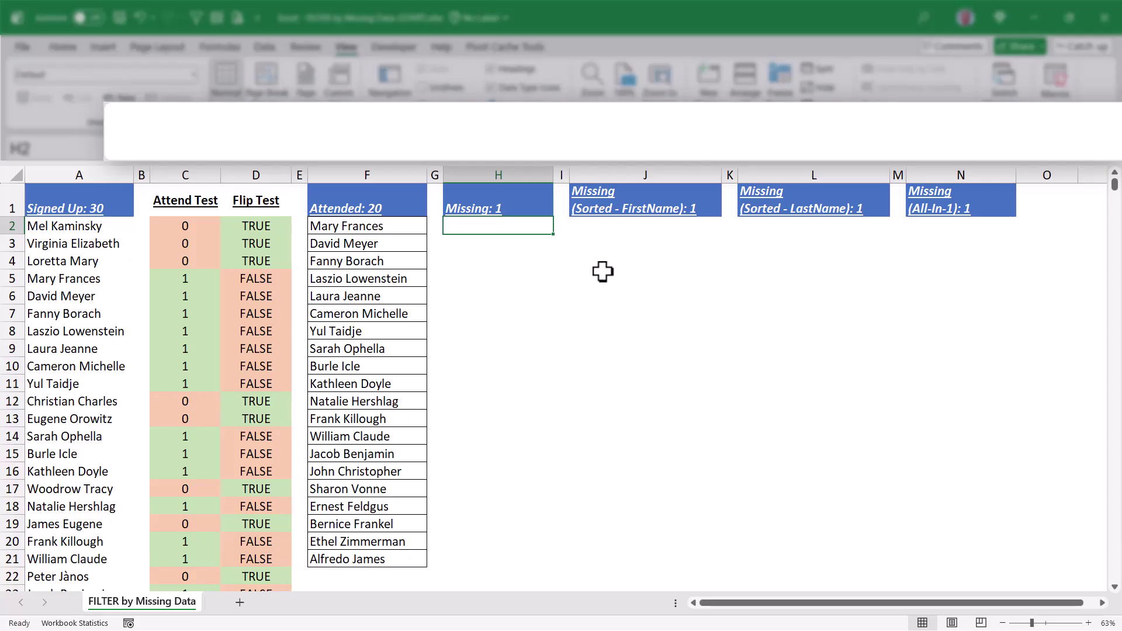
Step: Start a FILTER in H2 over the trimmed names range A2:.A1000
{"action": "type", "text": "=FILTER("}
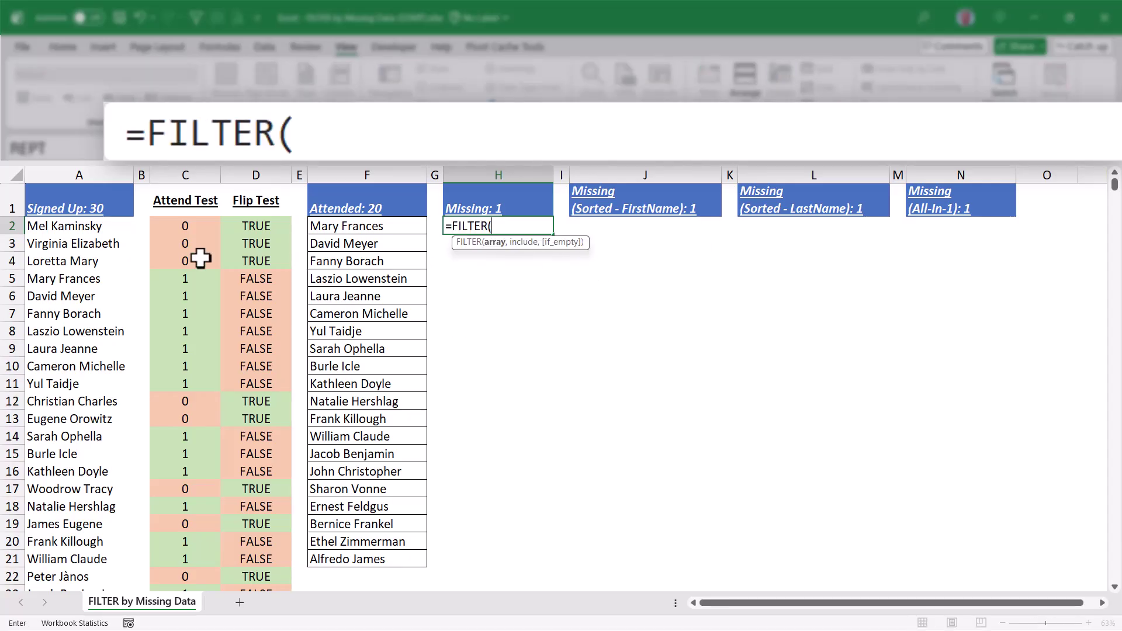
{"action": "left_click", "coordinate": [92, 226]}
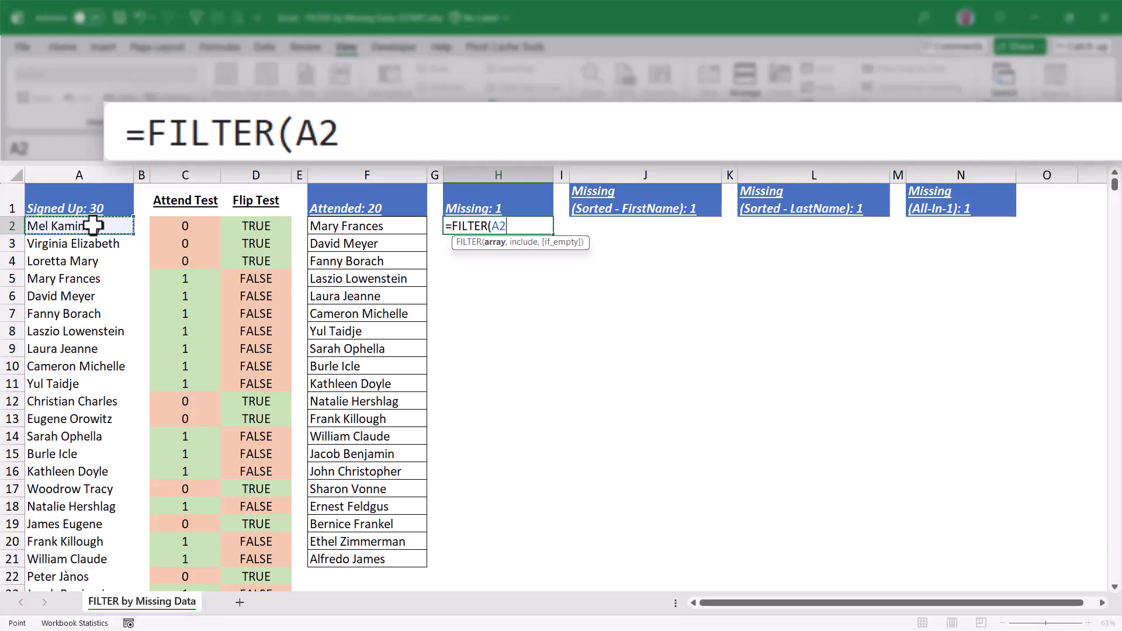
{"action": "key", "text": "F8"}
{"action": "key", "text": "BackSpace"}
{"action": "type", "text": "1000"}
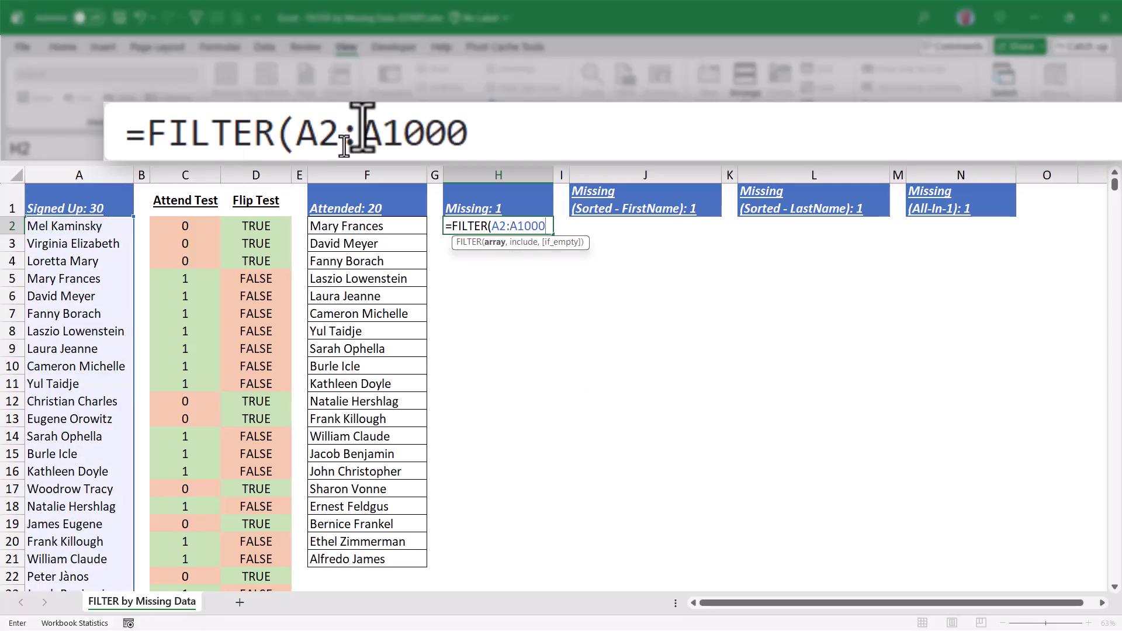
{"action": "left_click", "coordinate": [362, 127]}
{"action": "type", "text": "."}
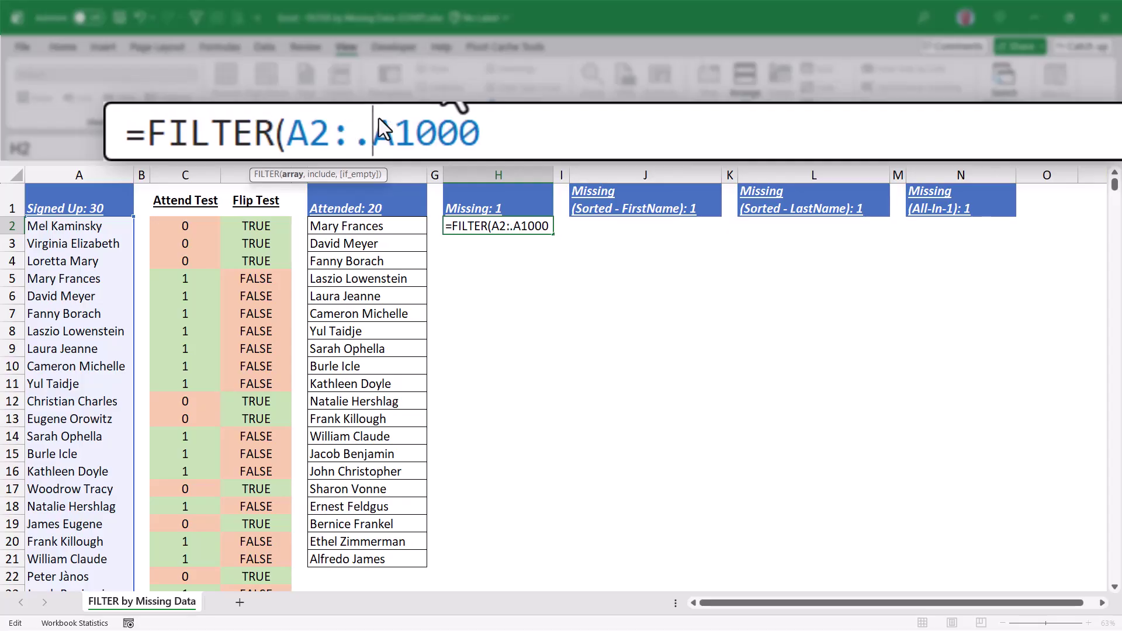
{"action": "left_click", "coordinate": [525, 127]}
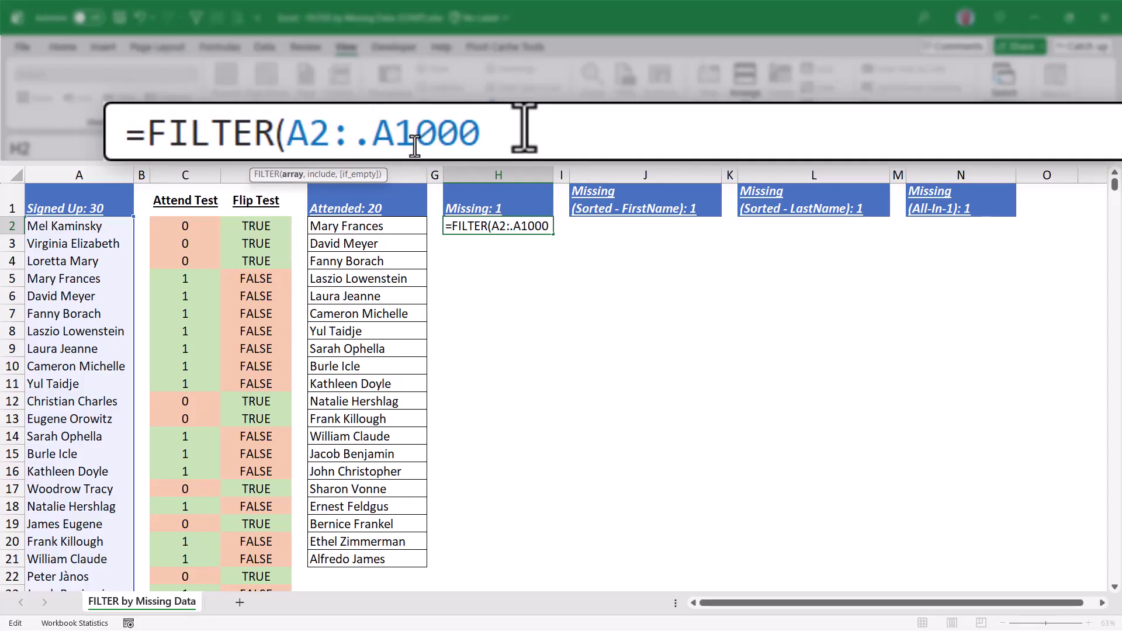
{"action": "type", "text": ","}
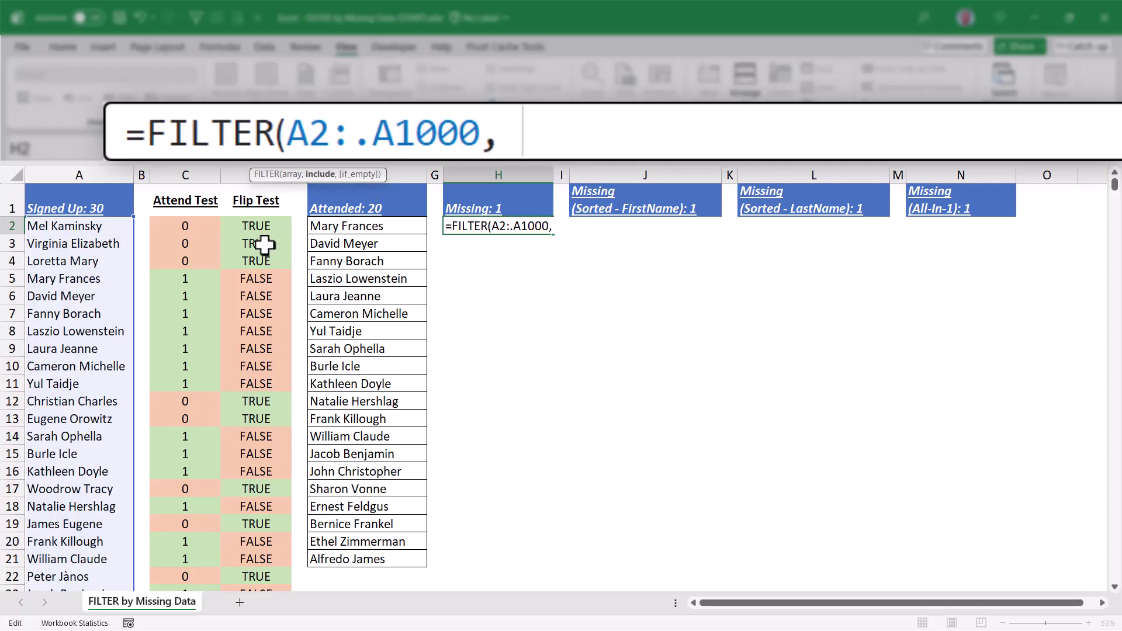
Step: Add condition D2# and fallback "No Absentees", commit, and check the 10 spilled names
{"action": "left_click_drag", "start_coordinate": [266, 227], "coordinate": [272, 489]}
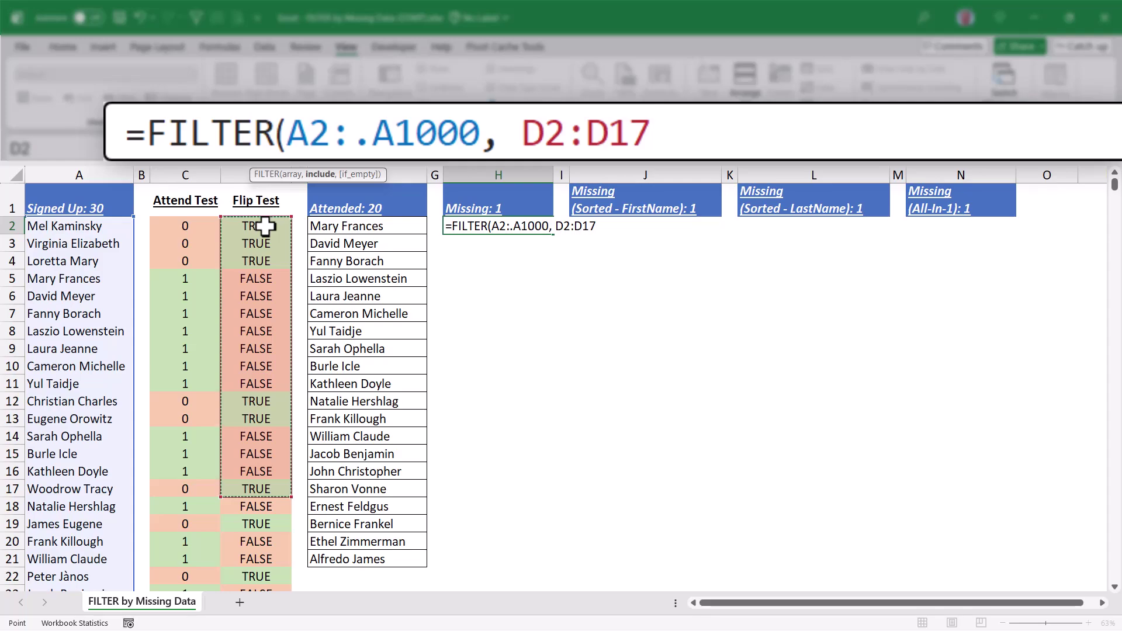
{"action": "left_click", "coordinate": [283, 227]}
{"action": "type", "text": "#"}
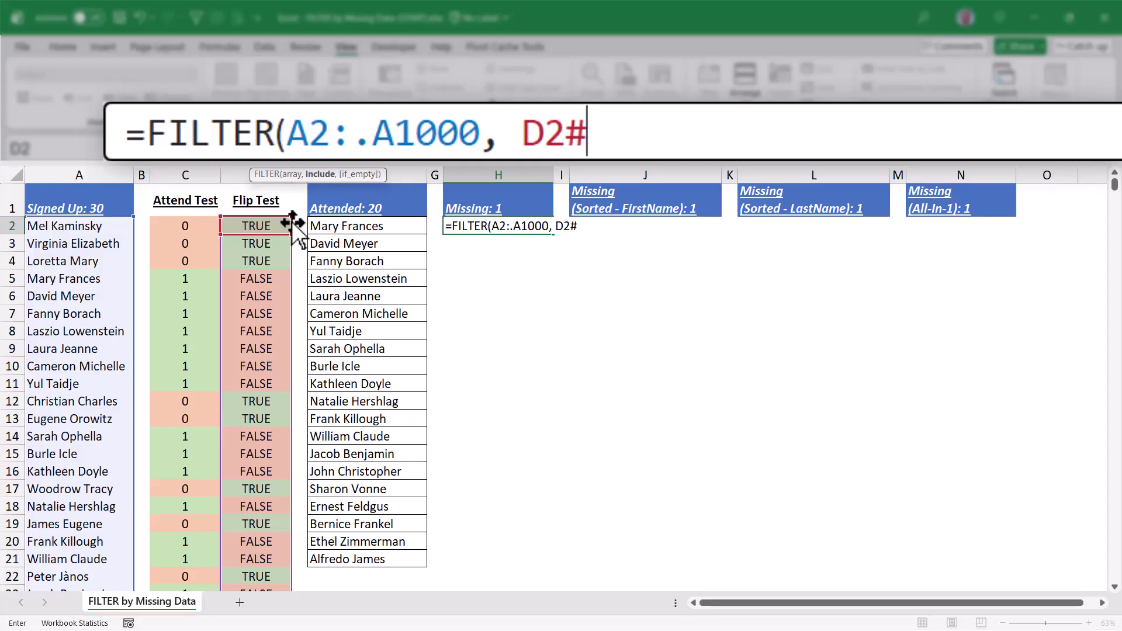
{"action": "type", "text": ","}
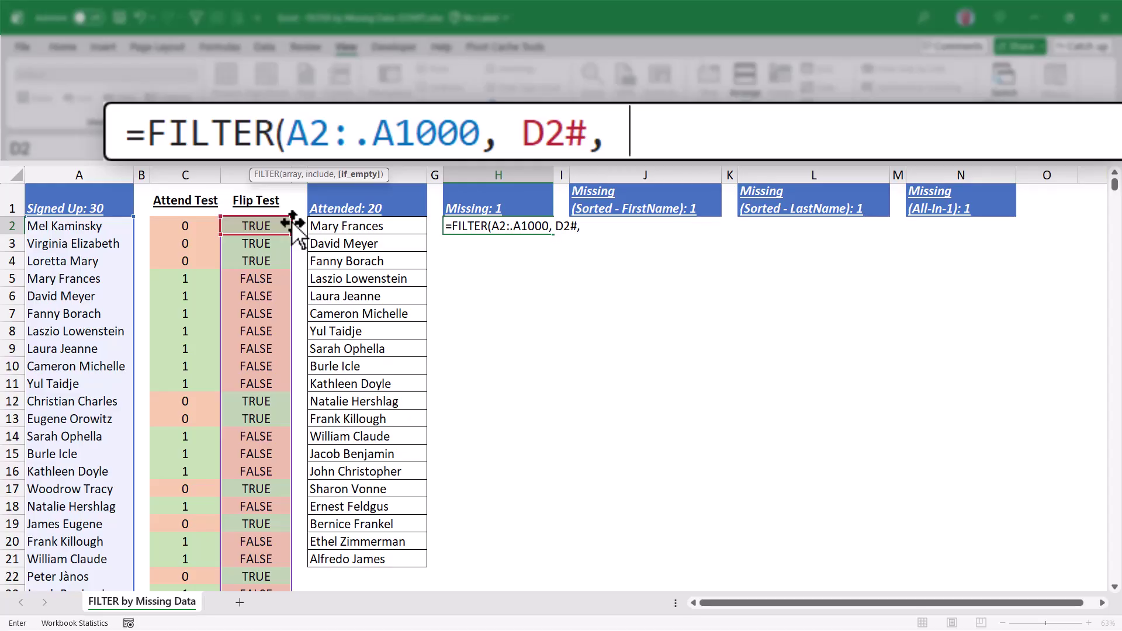
{"action": "type", "text": "\"No Absentees\""}
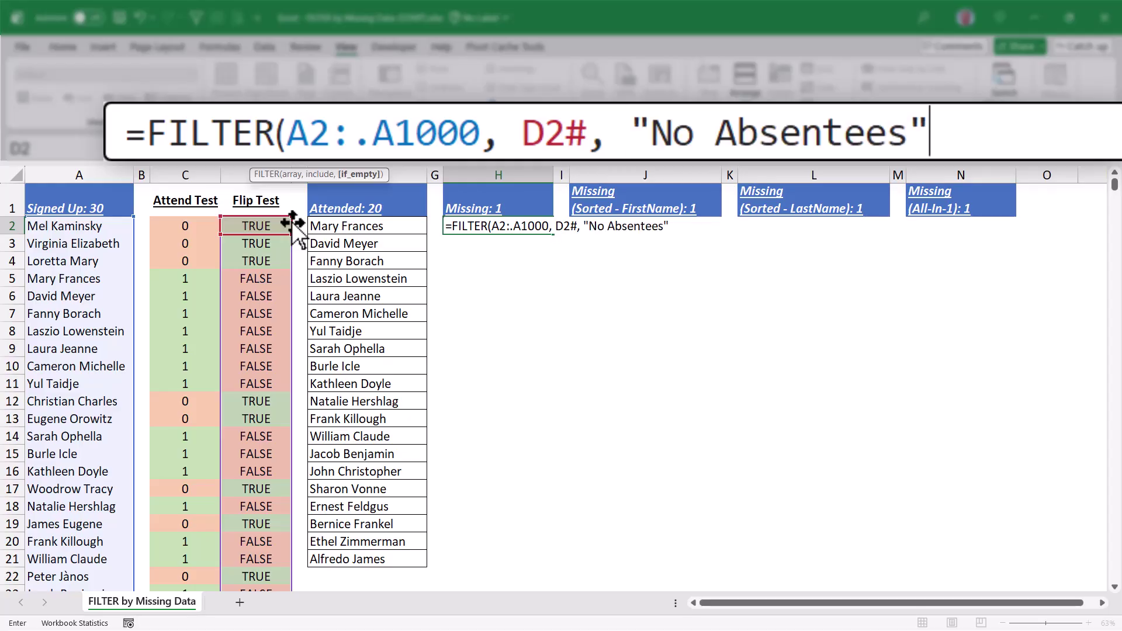
{"action": "type", "text": ")"}
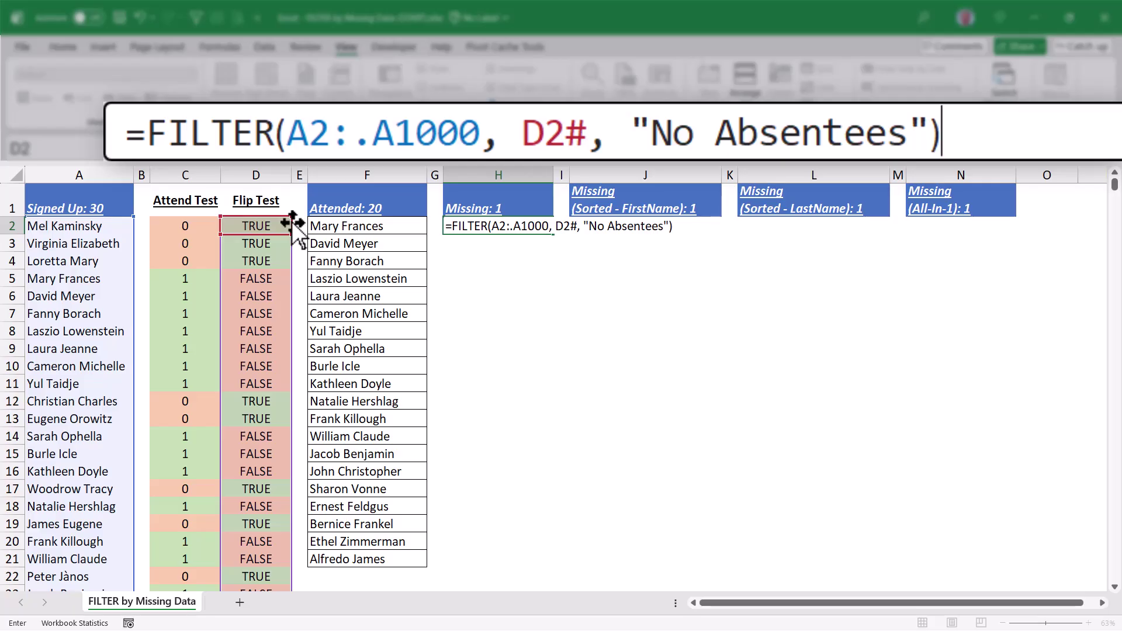
{"action": "key", "text": "Return"}
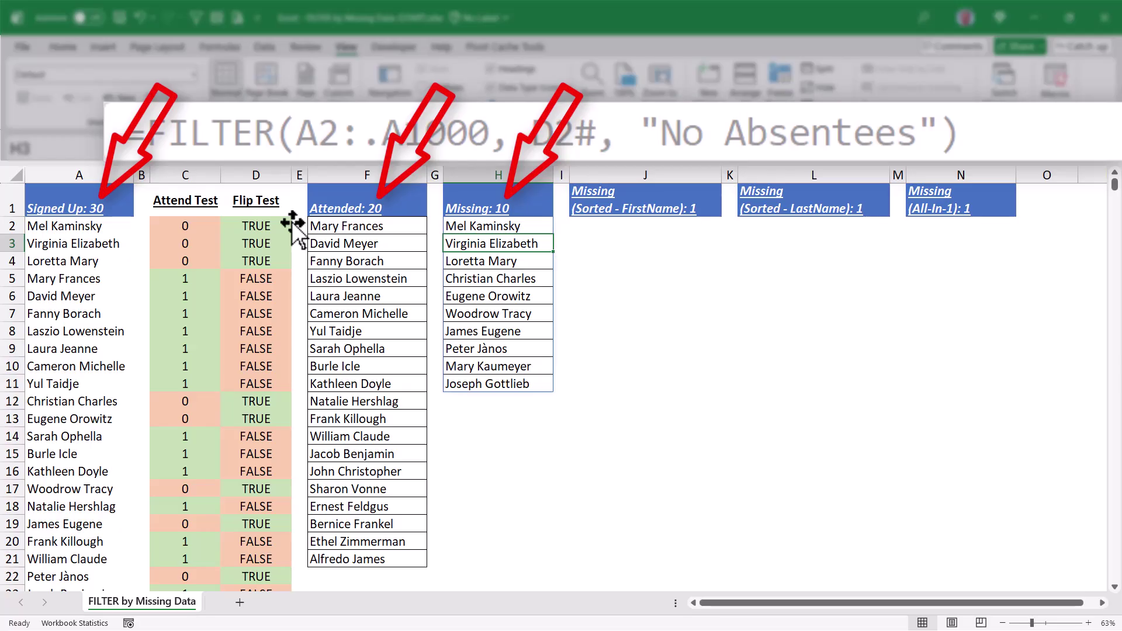
{"action": "left_click_drag", "start_coordinate": [536, 228], "coordinate": [534, 380]}
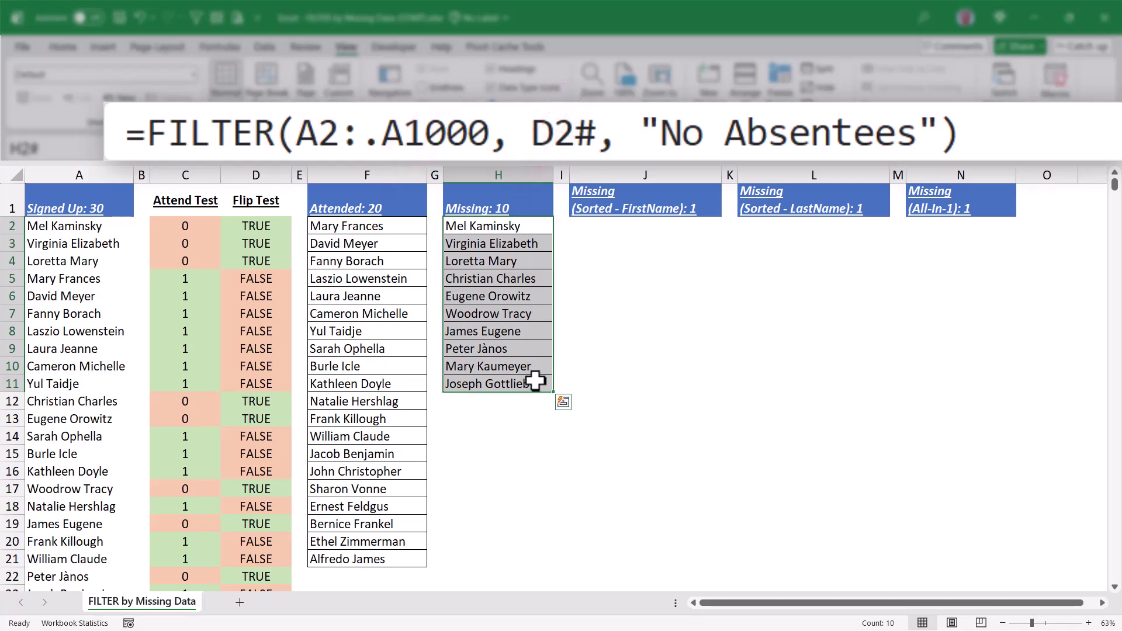
{"action": "left_click", "coordinate": [528, 225]}
{"action": "left_click", "coordinate": [360, 578]}
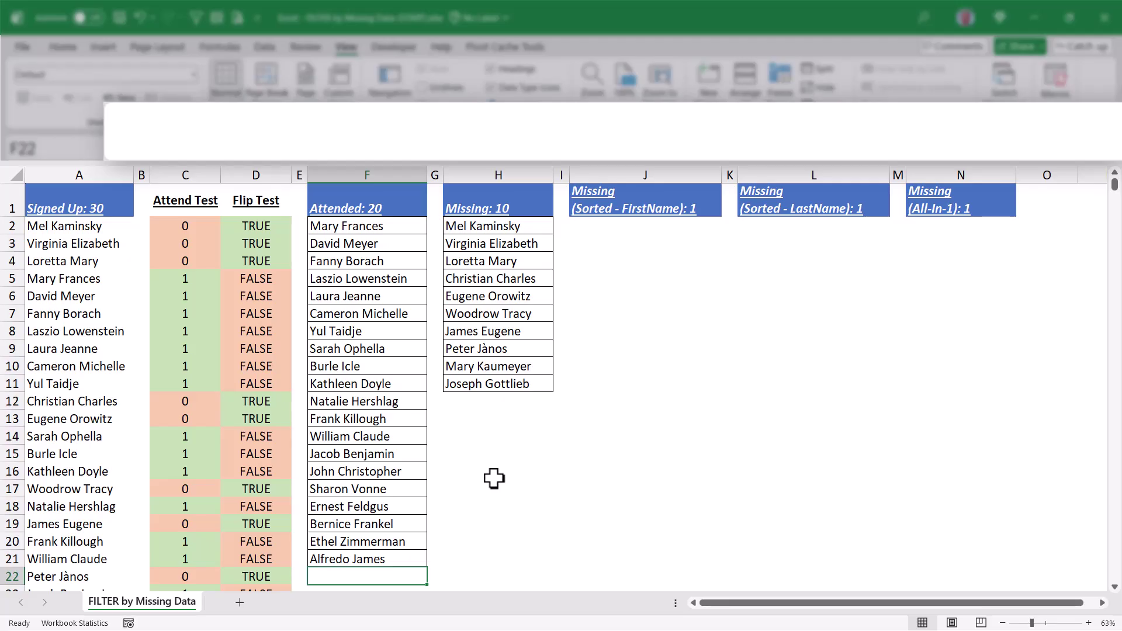
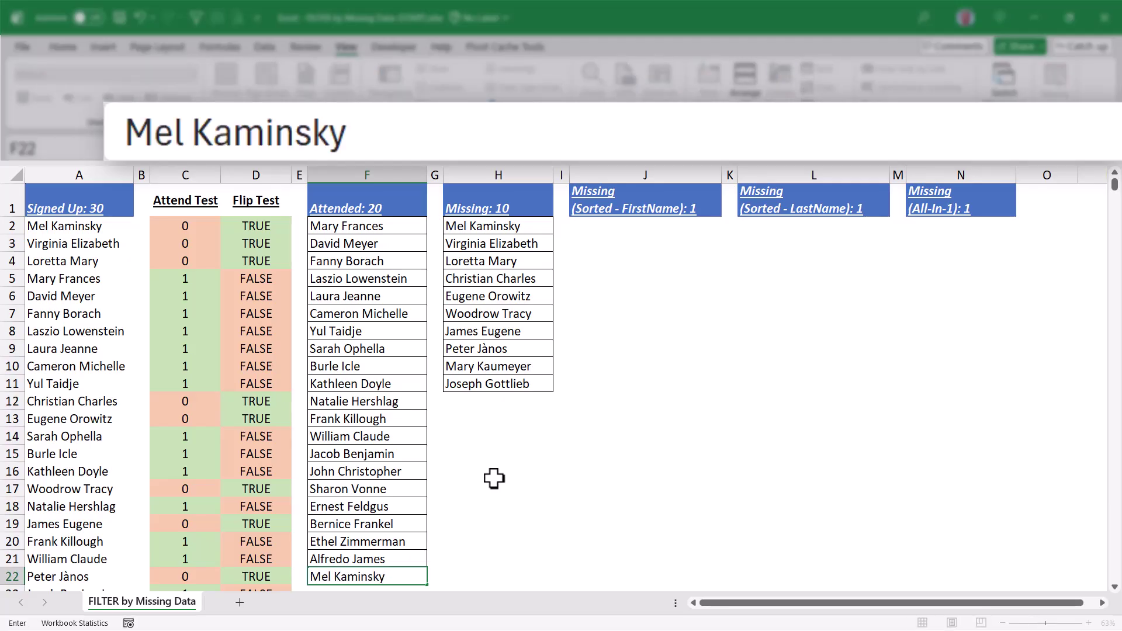
{"action": "key", "text": "ctrl+Return"}
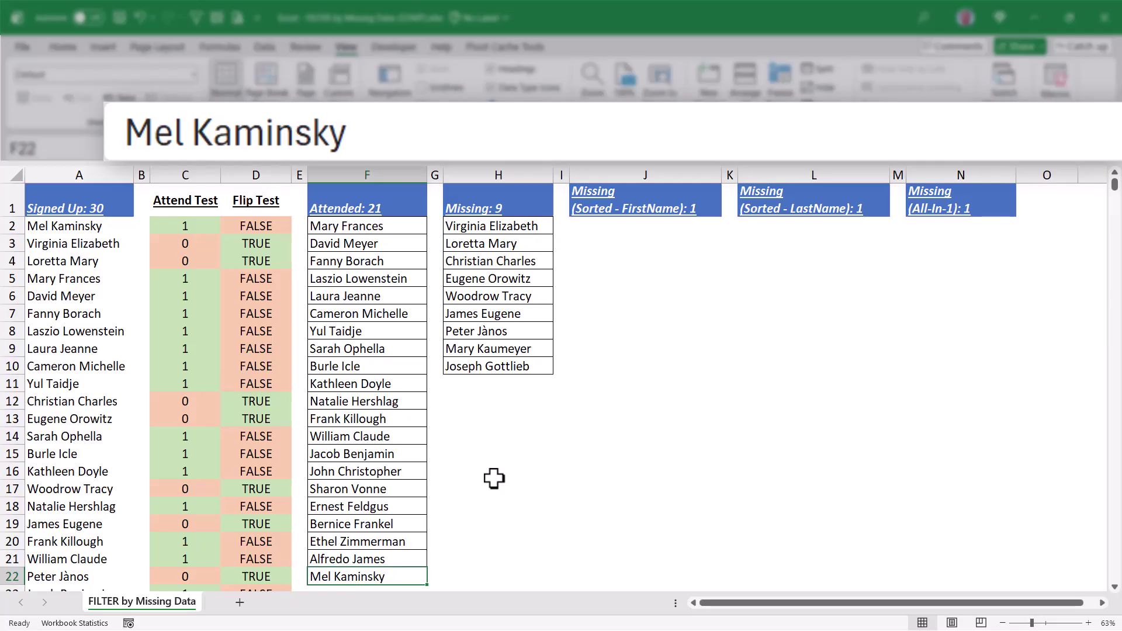
{"action": "key", "text": "Delete"}
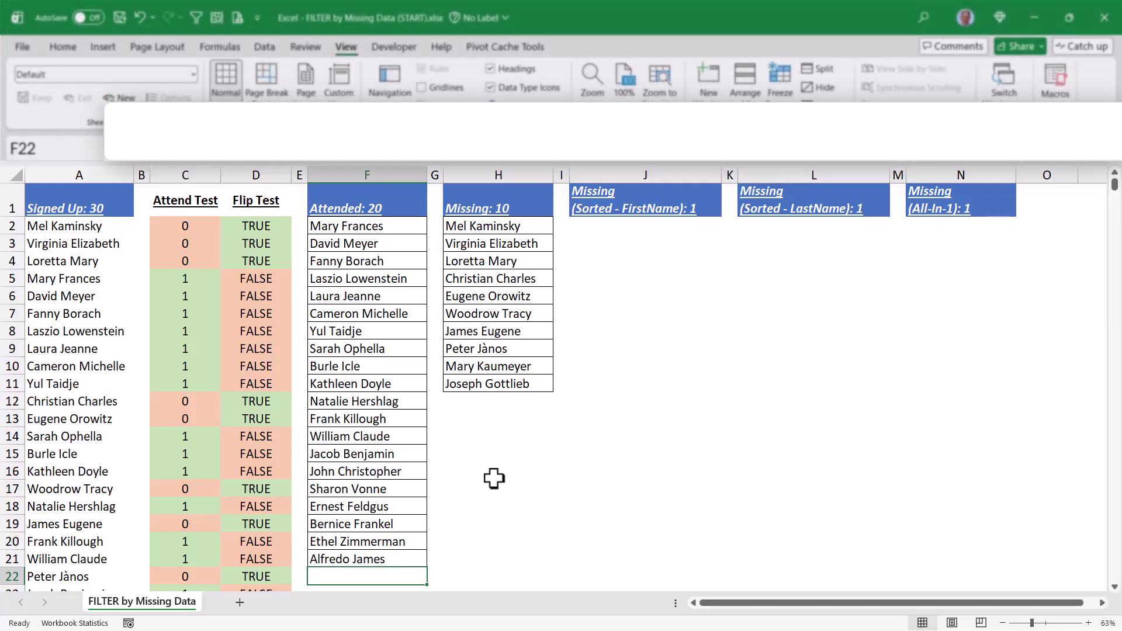
{"action": "left_click", "coordinate": [539, 262]}
{"action": "left_click", "coordinate": [185, 178]}
{"action": "left_click_drag", "start_coordinate": [185, 179], "coordinate": [245, 178]}
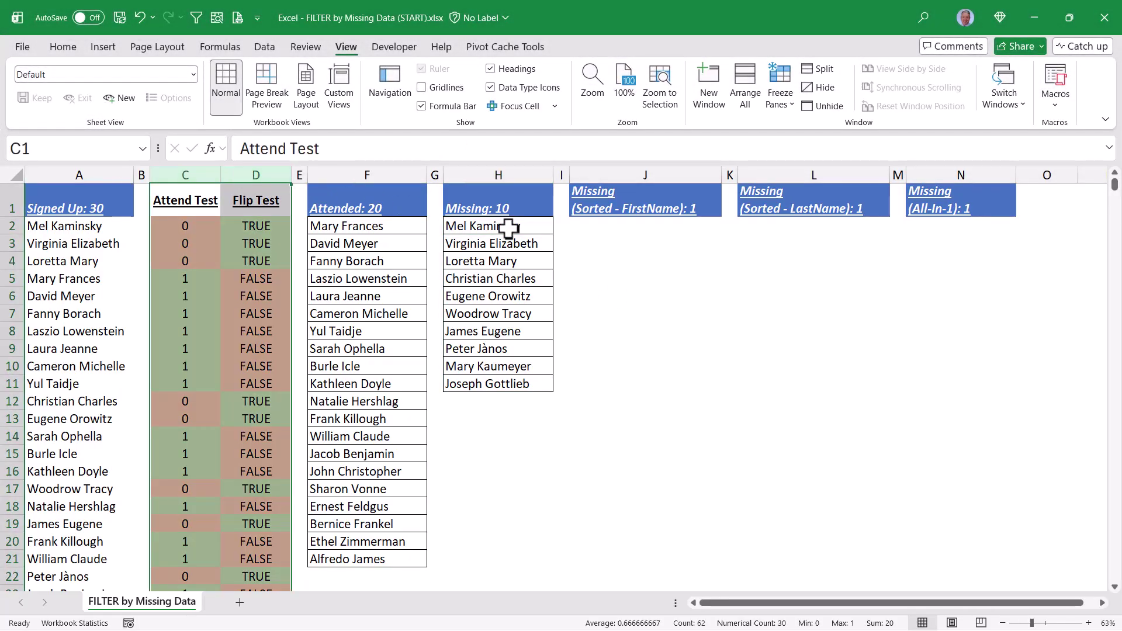
Step: Copy the NOT(C2#) expression from the Flip Test formula in D2
{"action": "left_click", "coordinate": [509, 228]}
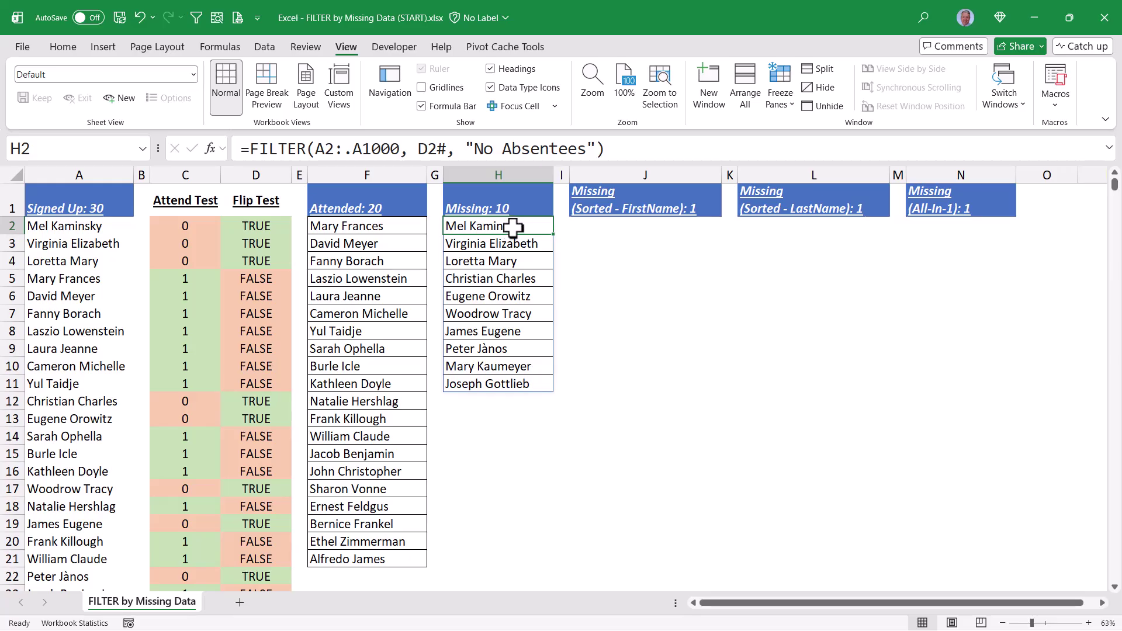
{"action": "left_click", "coordinate": [269, 227]}
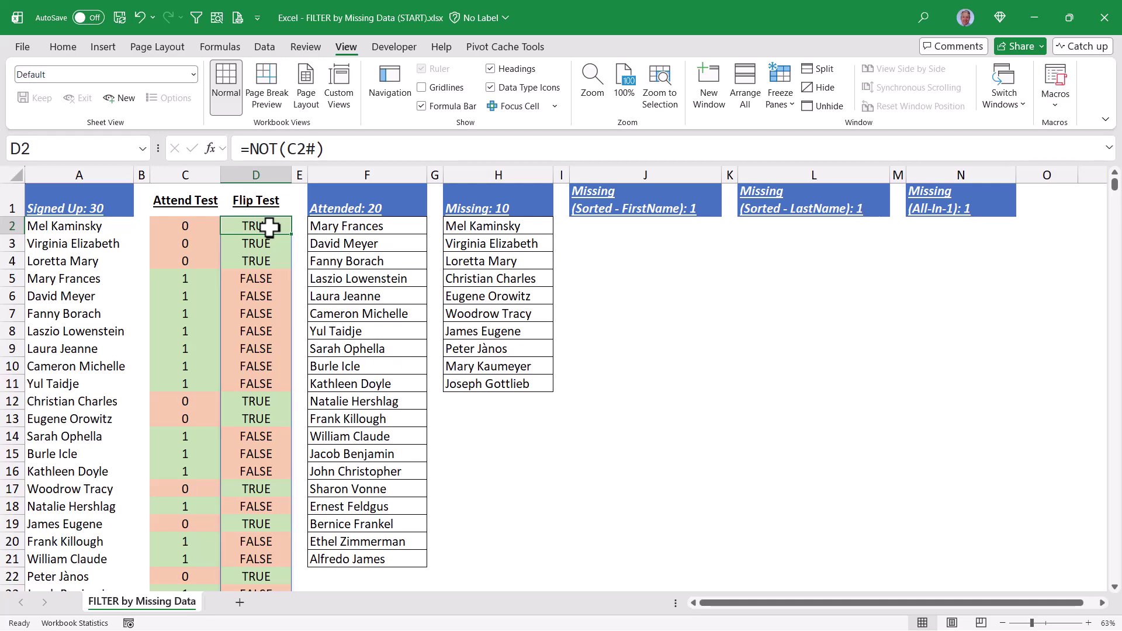
{"action": "left_click_drag", "start_coordinate": [250, 150], "coordinate": [340, 150]}
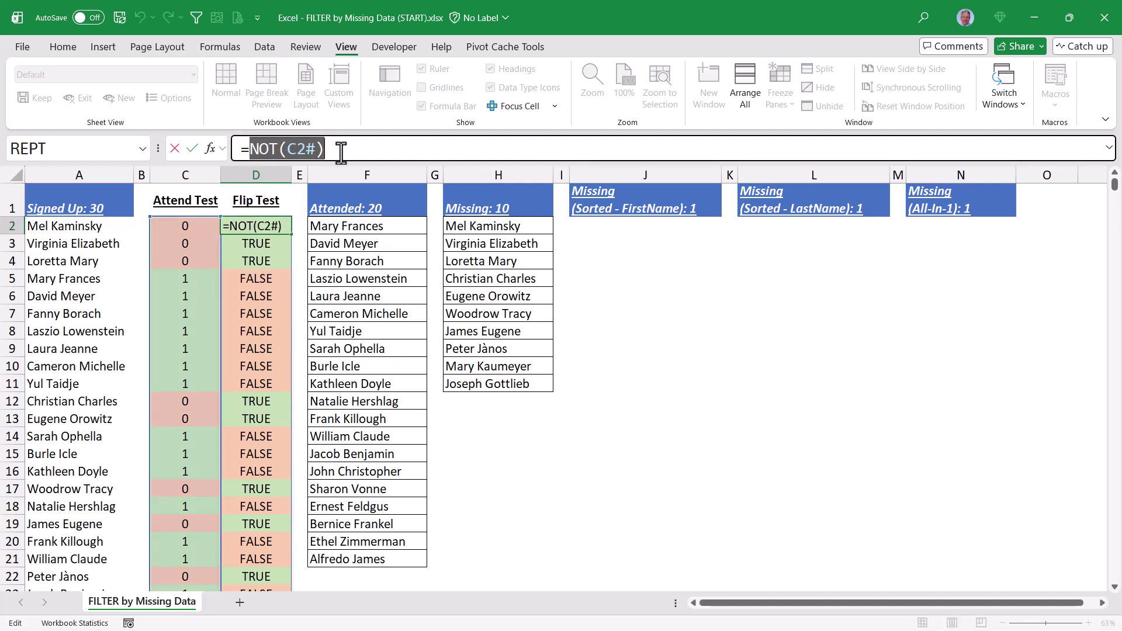
{"action": "key", "text": "ctrl+c"}
{"action": "key", "text": "Escape"}
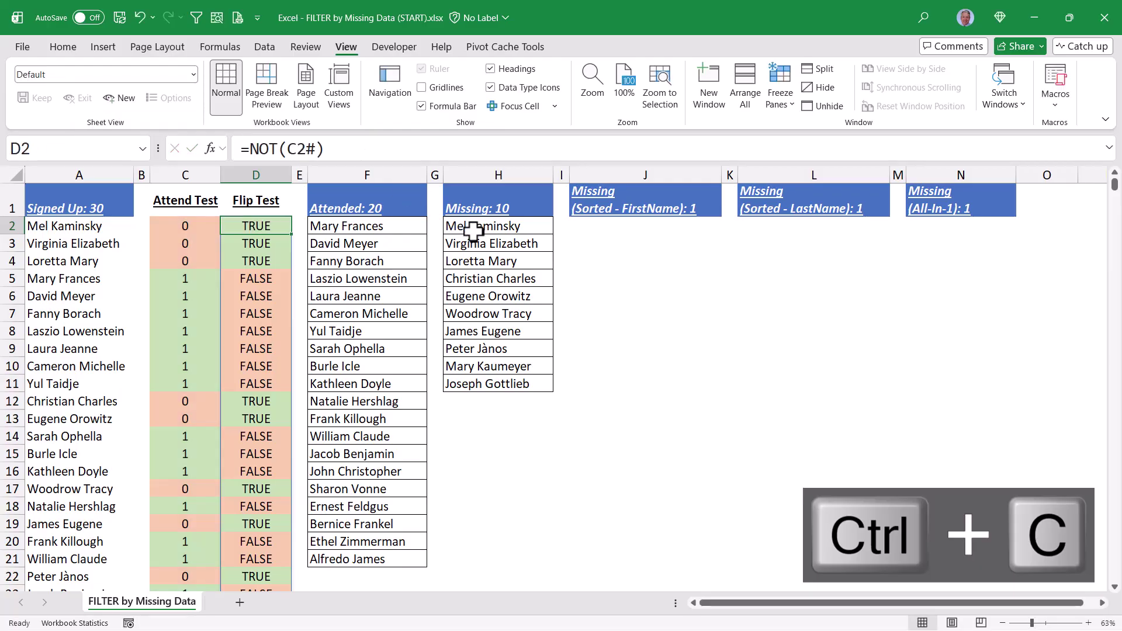
Step: Replace D2# in H2's FILTER with NOT(C2#), then clear the Flip Test column
{"action": "left_click", "coordinate": [474, 232]}
{"action": "left_click_drag", "start_coordinate": [417, 150], "coordinate": [445, 150]}
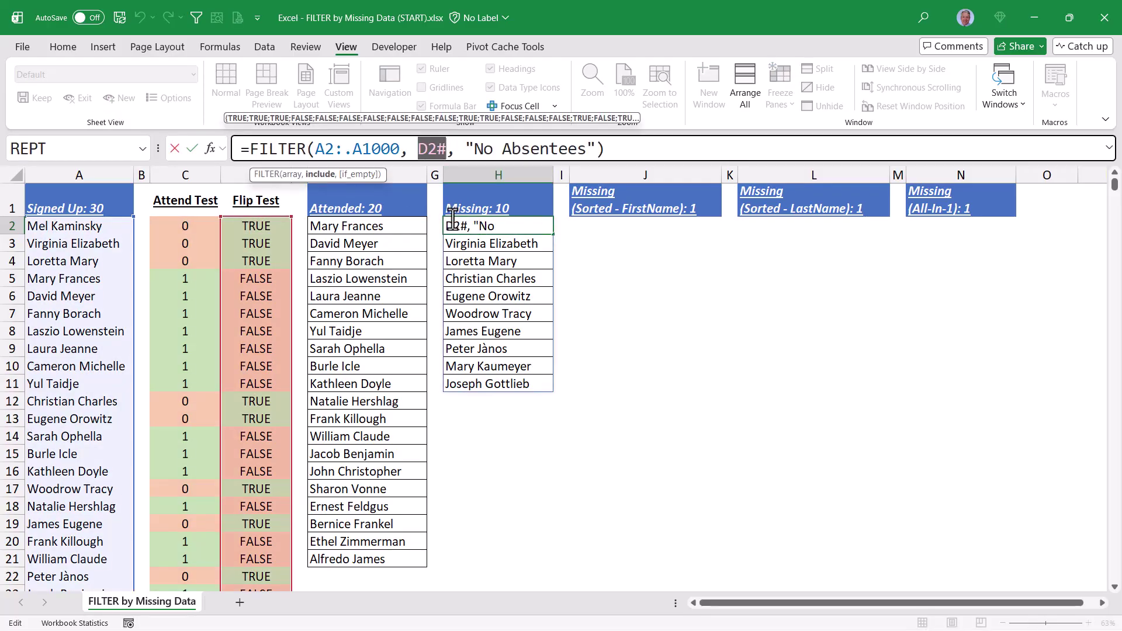
{"action": "key", "text": "ctrl+v"}
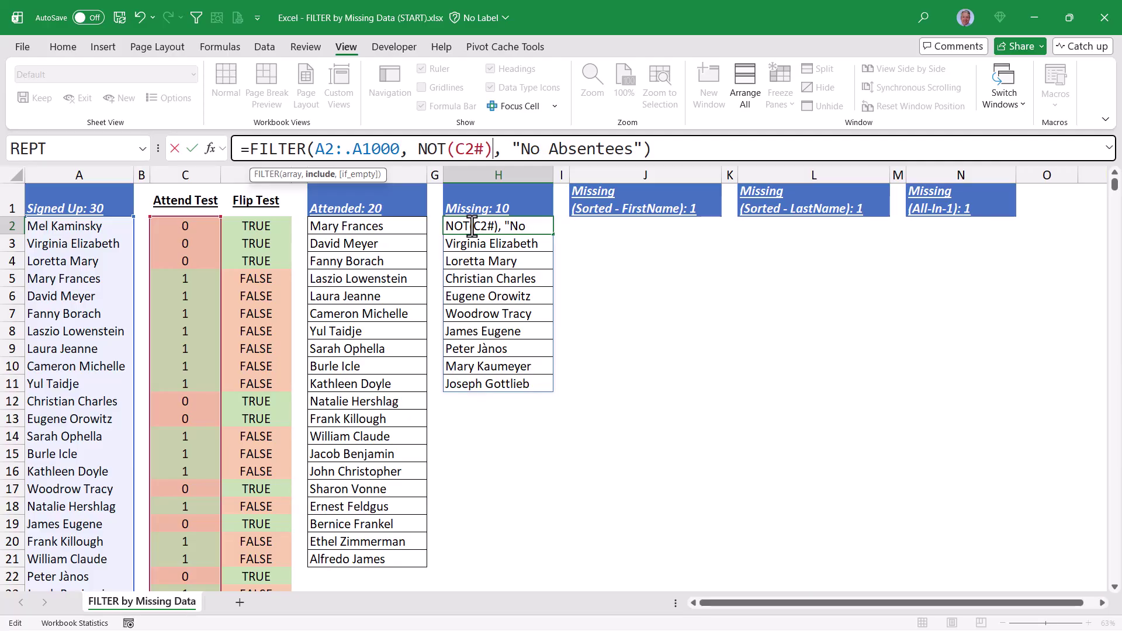
{"action": "key", "text": "ctrl+Return"}
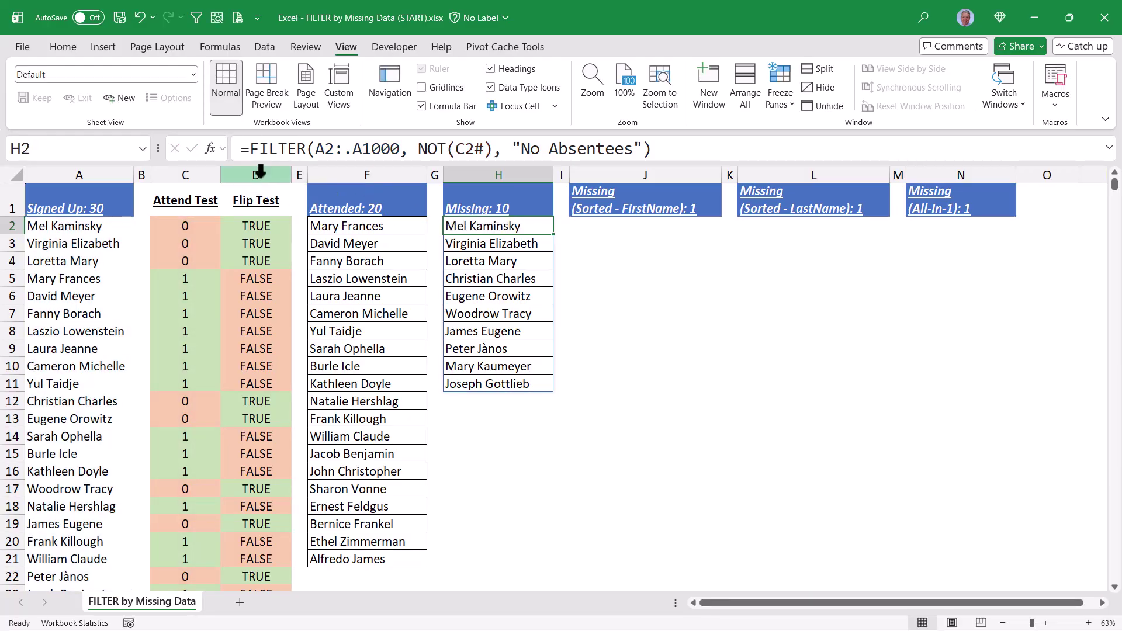
{"action": "left_click", "coordinate": [260, 171]}
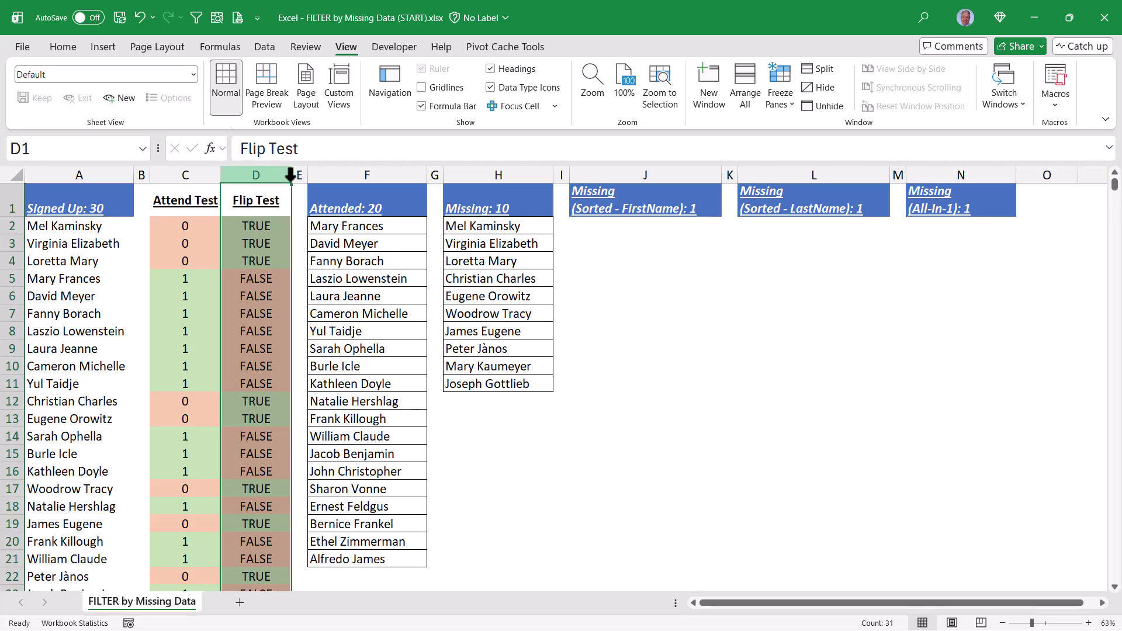
{"action": "key", "text": "Delete"}
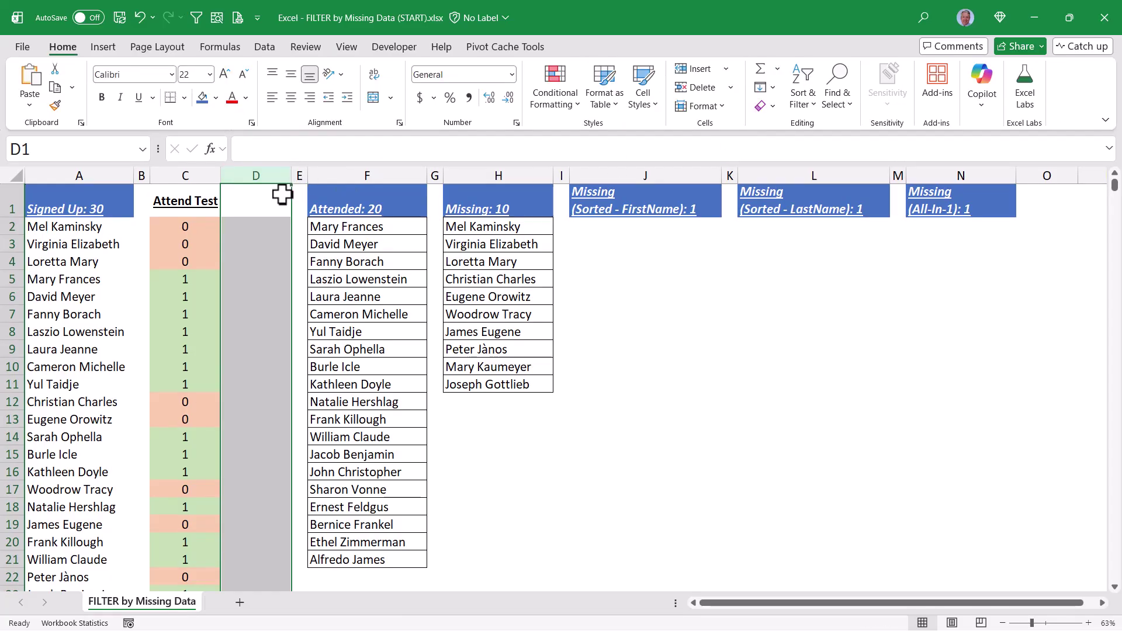
Step: Replace C2# in H2's formula with C2's COUNTIF expression for an all-in-one version
{"action": "left_click", "coordinate": [512, 226]}
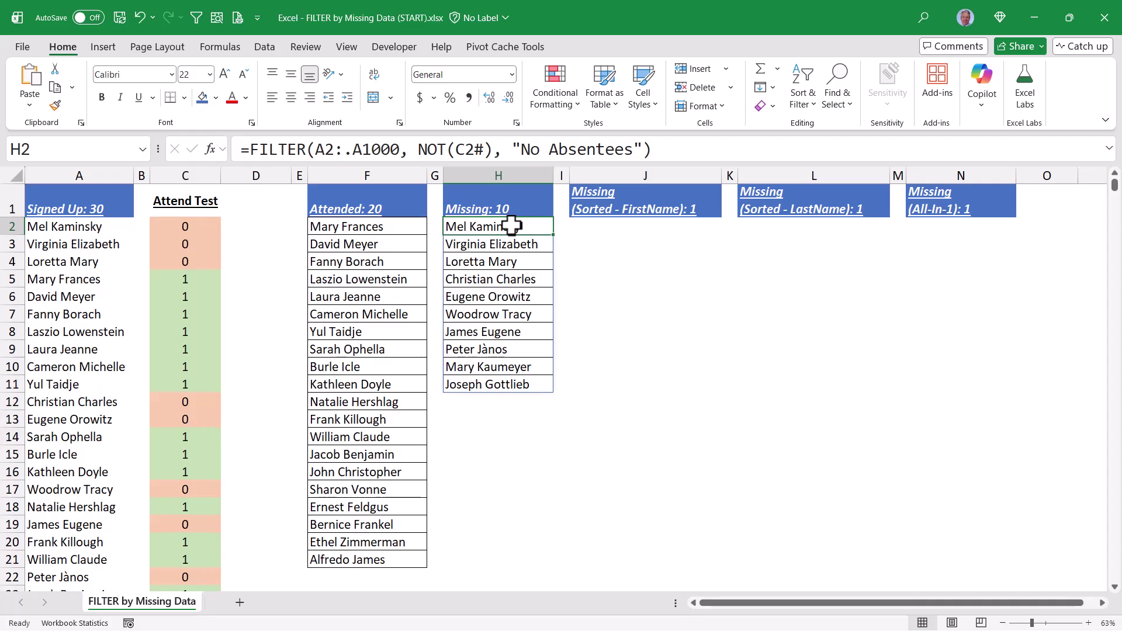
{"action": "left_click_drag", "start_coordinate": [456, 150], "coordinate": [483, 150]}
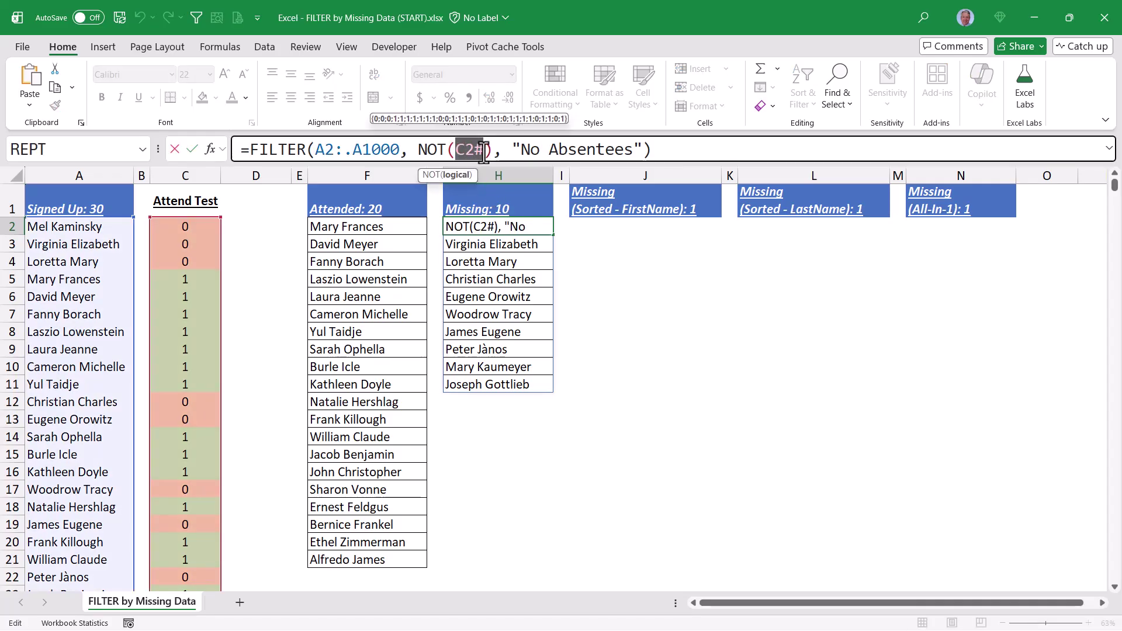
{"action": "key", "text": "Escape"}
{"action": "left_click", "coordinate": [164, 227]}
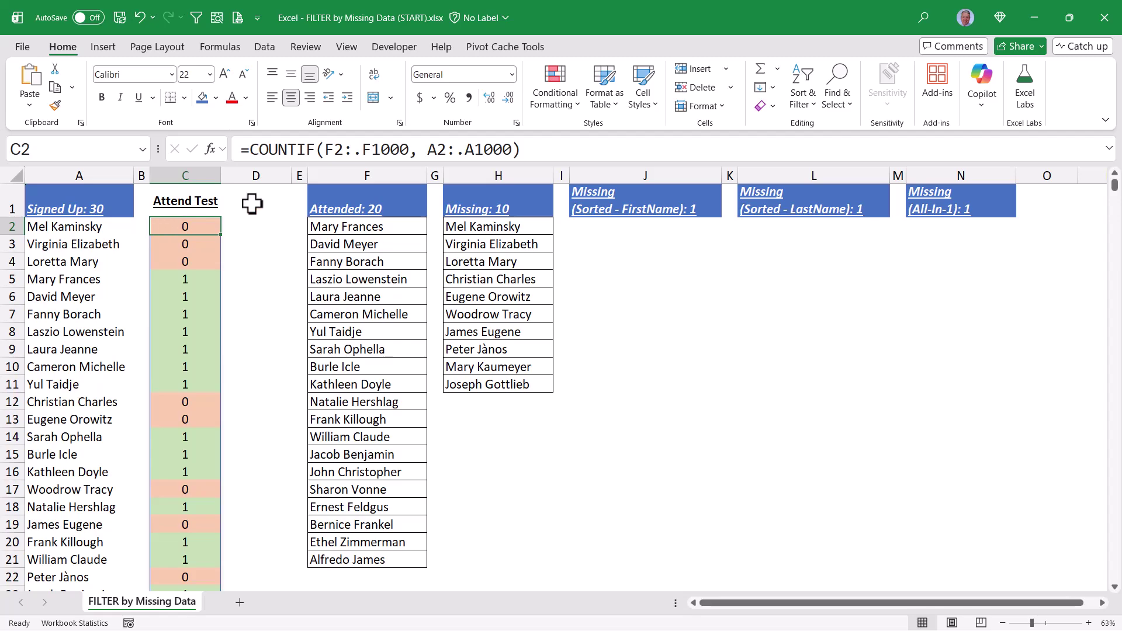
{"action": "left_click_drag", "start_coordinate": [243, 149], "coordinate": [544, 167]}
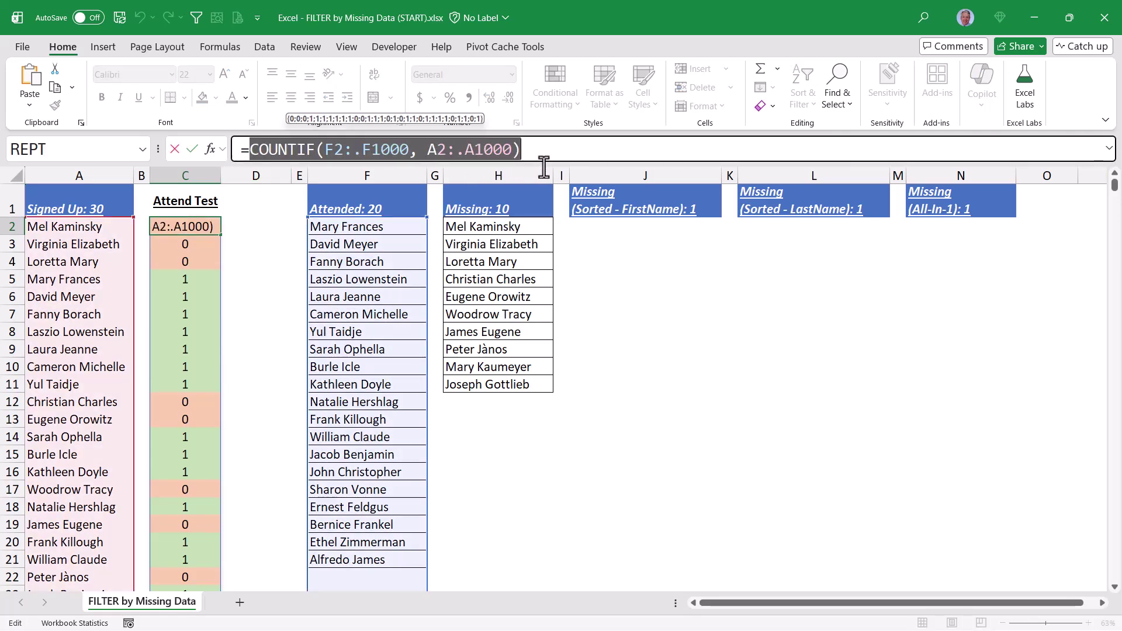
{"action": "key", "text": "ctrl+c"}
{"action": "left_click", "coordinate": [514, 226]}
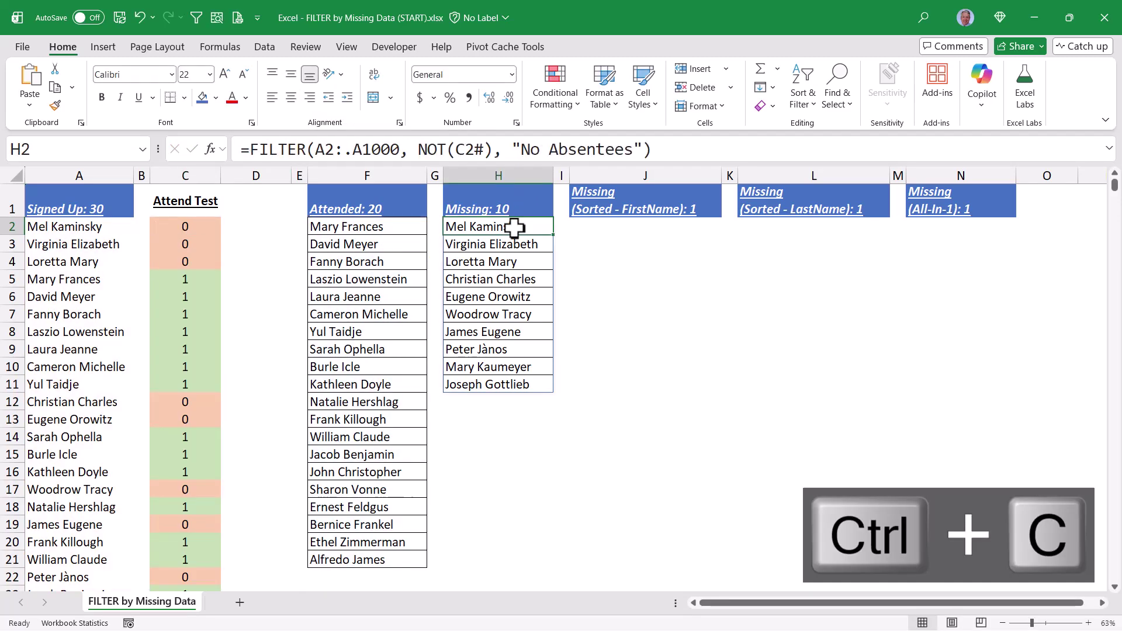
{"action": "left_click", "coordinate": [456, 149]}
{"action": "left_click_drag", "start_coordinate": [456, 149], "coordinate": [490, 150]}
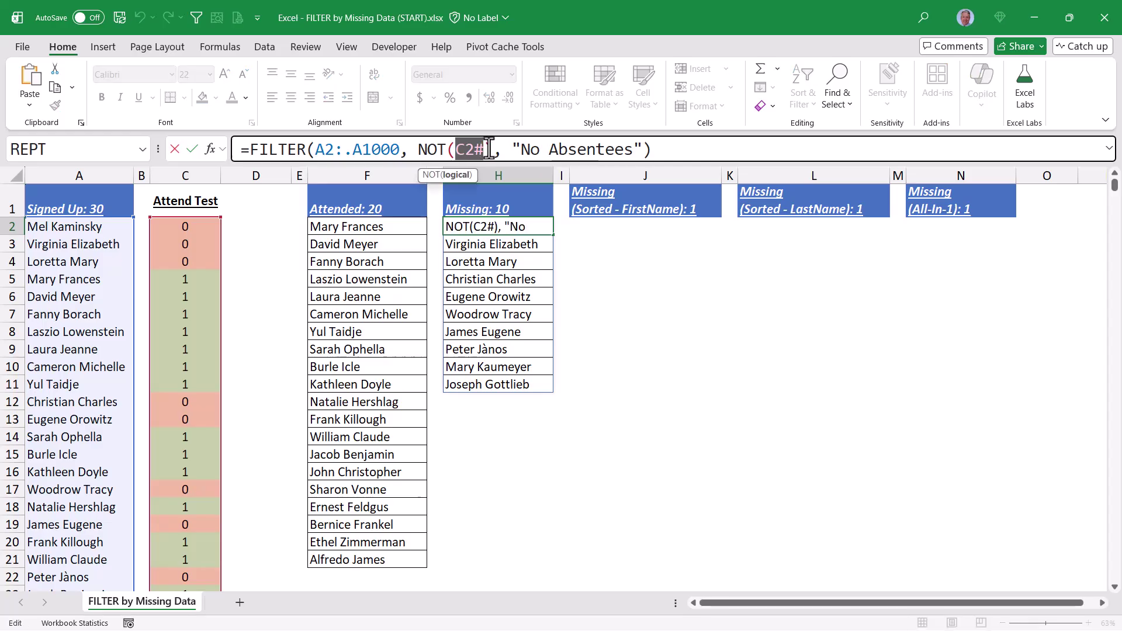
{"action": "key", "text": "ctrl+v"}
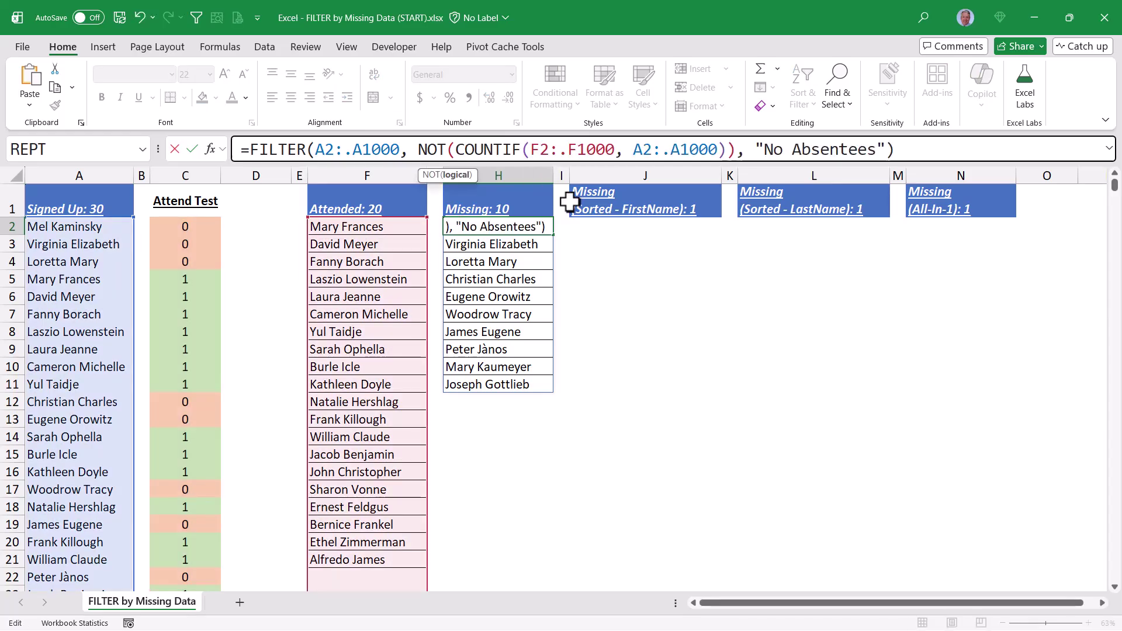
{"action": "key", "text": "ctrl+Return"}
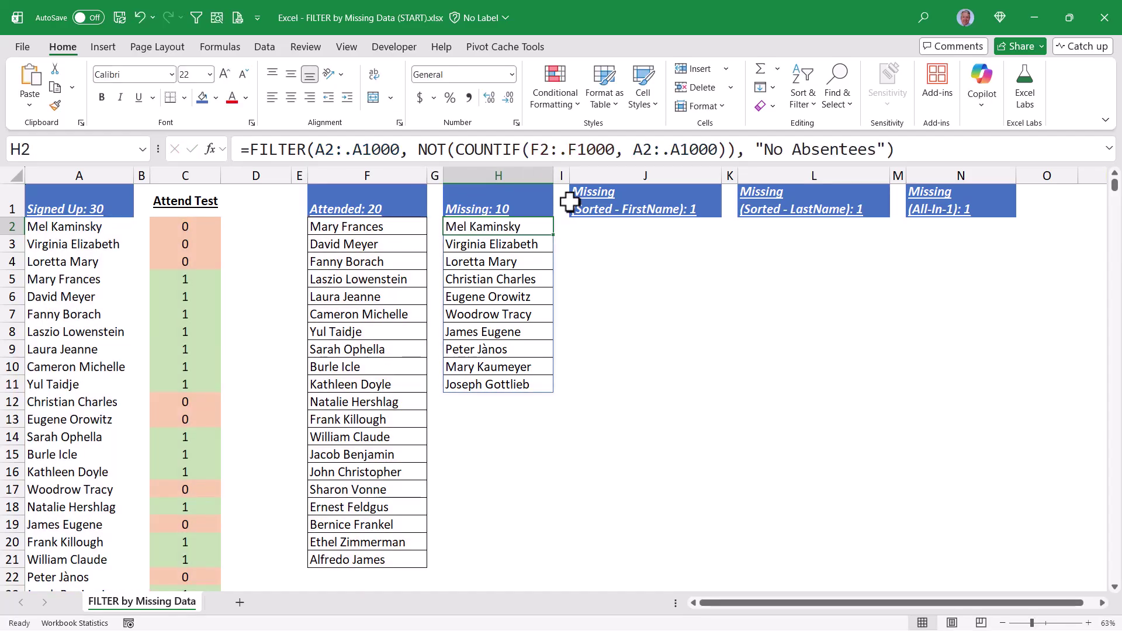
Step: Clear the Attend Test column, check the results, then undo to restore the helper columns
{"action": "left_click", "coordinate": [180, 176]}
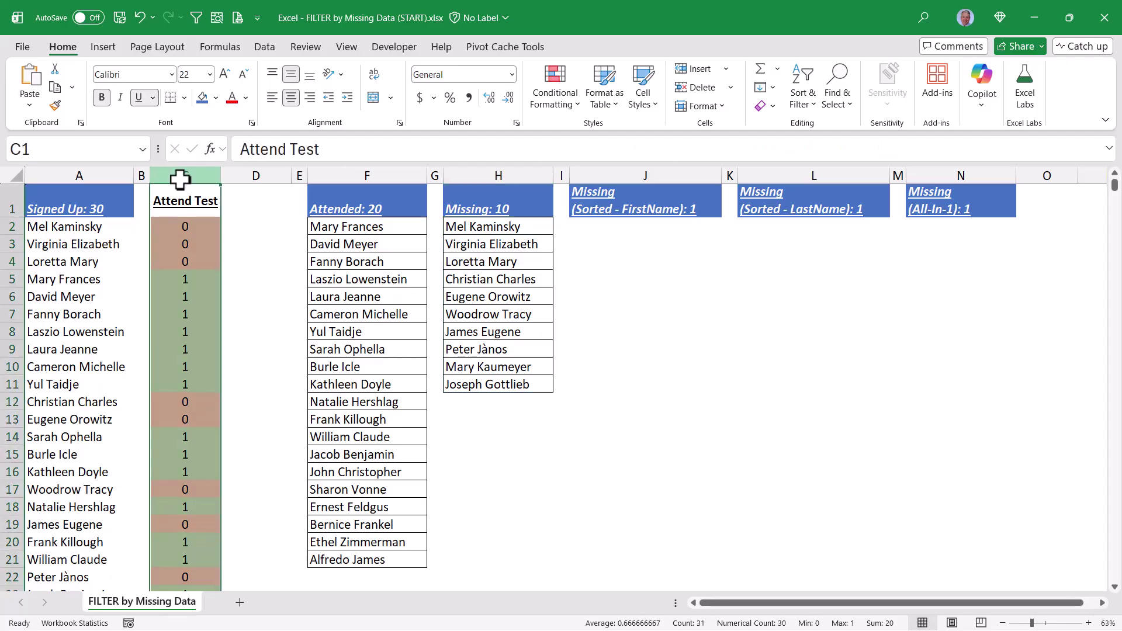
{"action": "left_click", "coordinate": [772, 108]}
{"action": "key", "text": "Escape"}
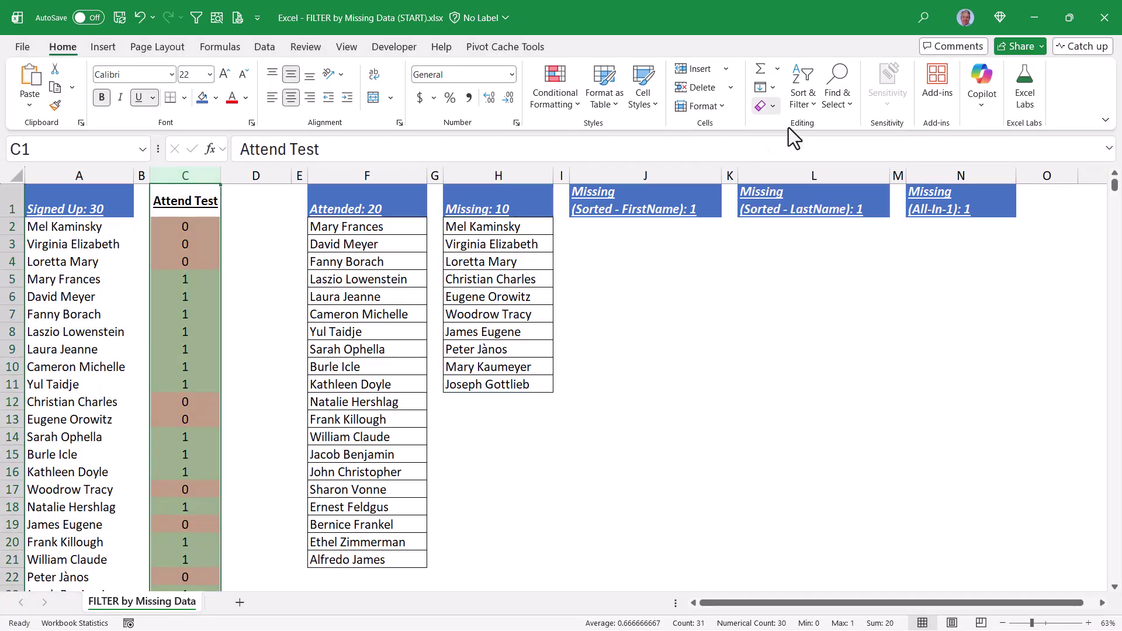
{"action": "left_click", "coordinate": [499, 226]}
{"action": "left_click_drag", "start_coordinate": [353, 227], "coordinate": [369, 559]}
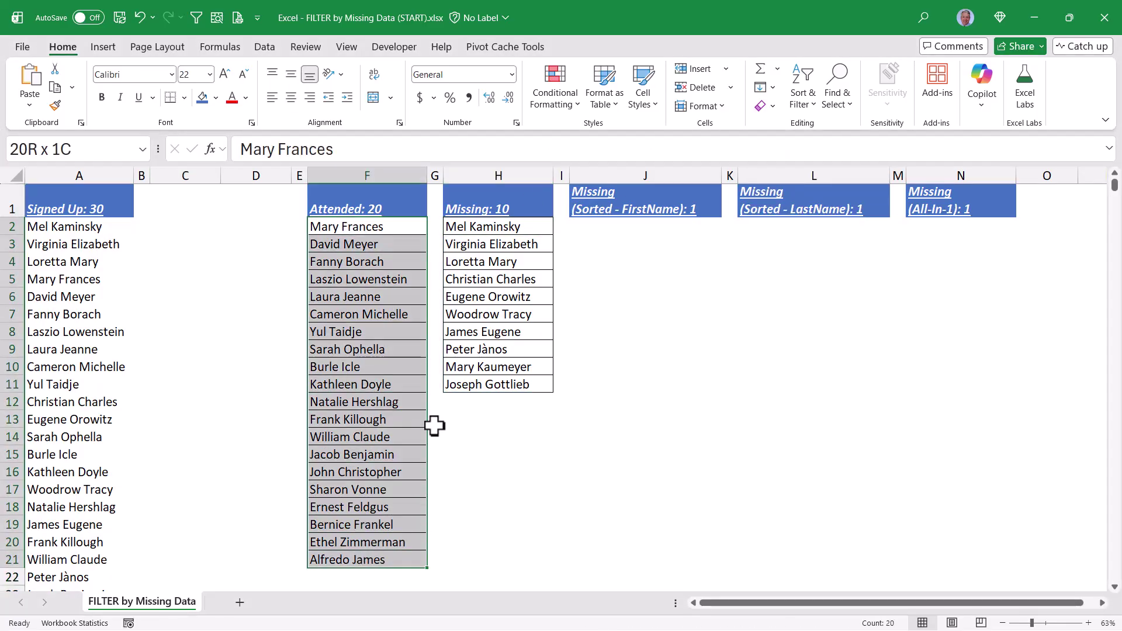
{"action": "left_click_drag", "start_coordinate": [501, 226], "coordinate": [501, 384]}
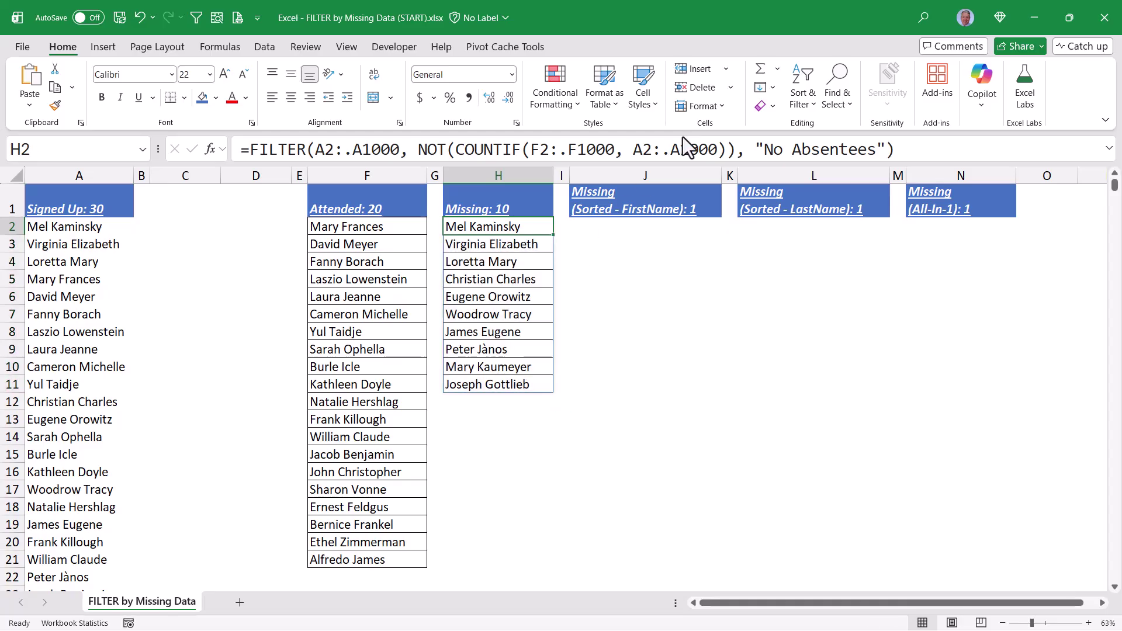
{"action": "key", "text": "ctrl+z"}
{"action": "key", "text": "ctrl+z"}
{"action": "key", "text": "ctrl+z"}
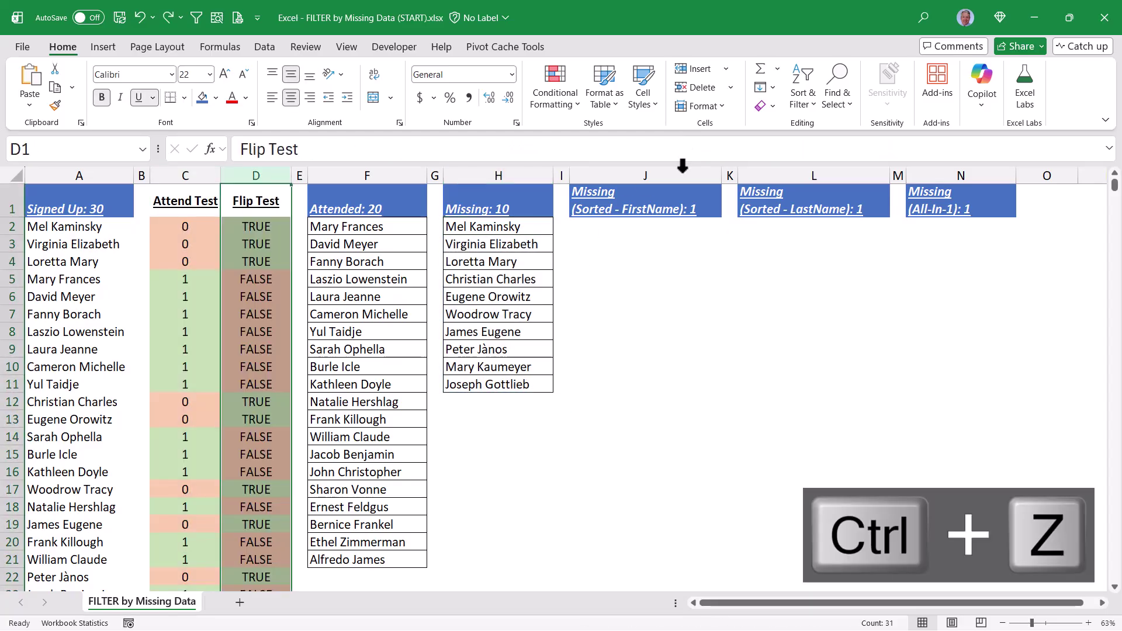
{"action": "left_click", "coordinate": [658, 227]}
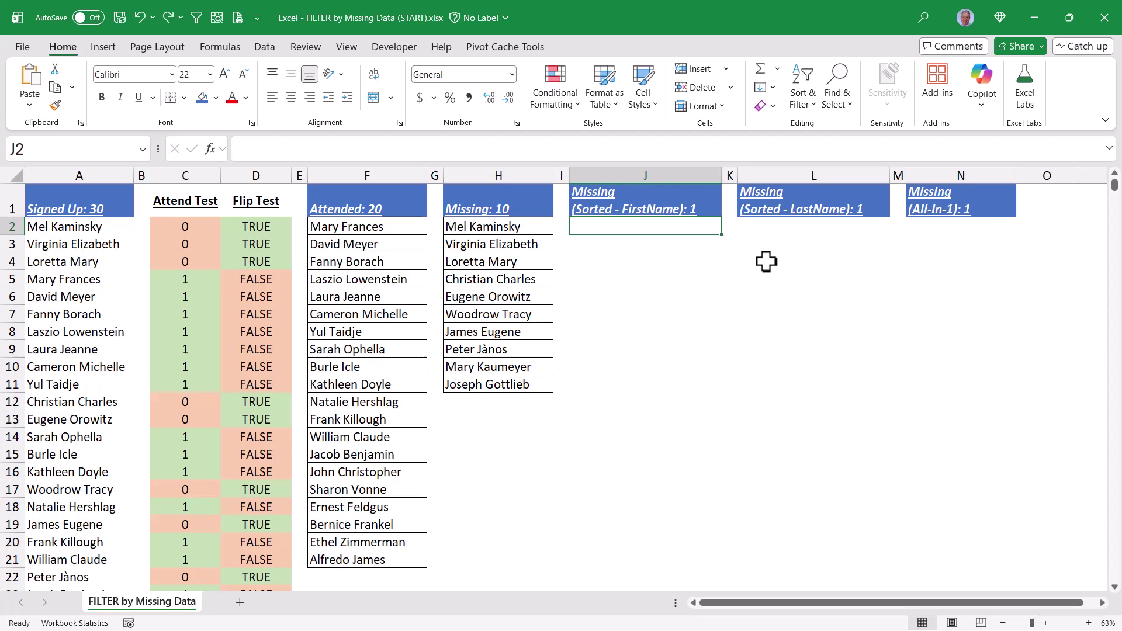
Step: Compare the name lists and copy H2's FILTER formula text
{"action": "left_click_drag", "start_coordinate": [533, 227], "coordinate": [534, 383]}
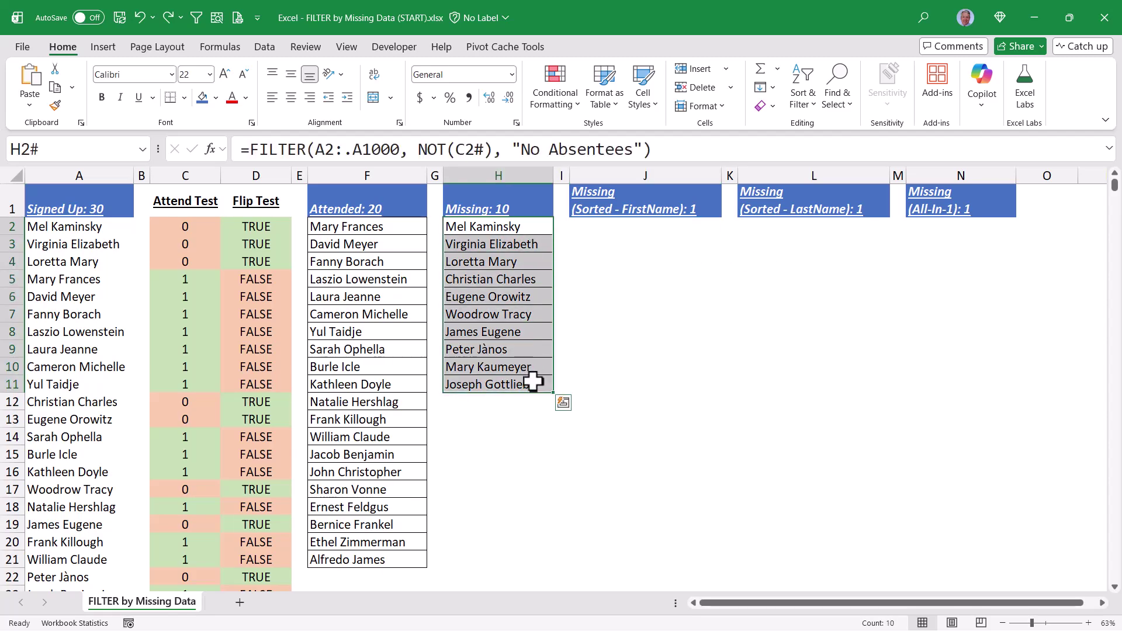
{"action": "left_click_drag", "start_coordinate": [73, 227], "coordinate": [83, 457]}
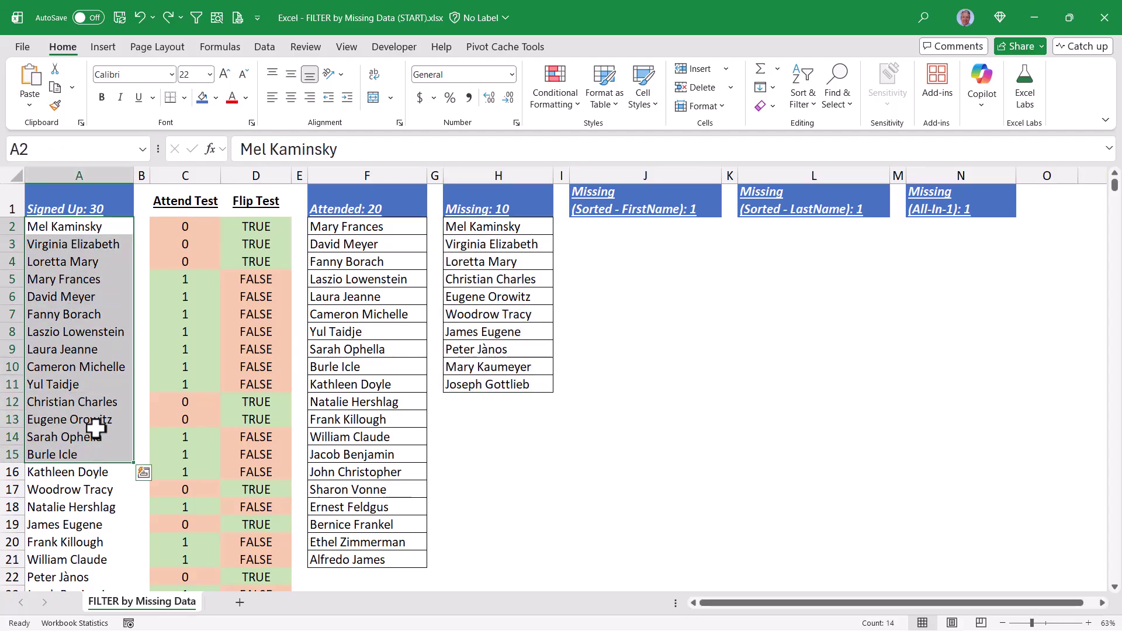
{"action": "left_click_drag", "start_coordinate": [463, 227], "coordinate": [468, 384]}
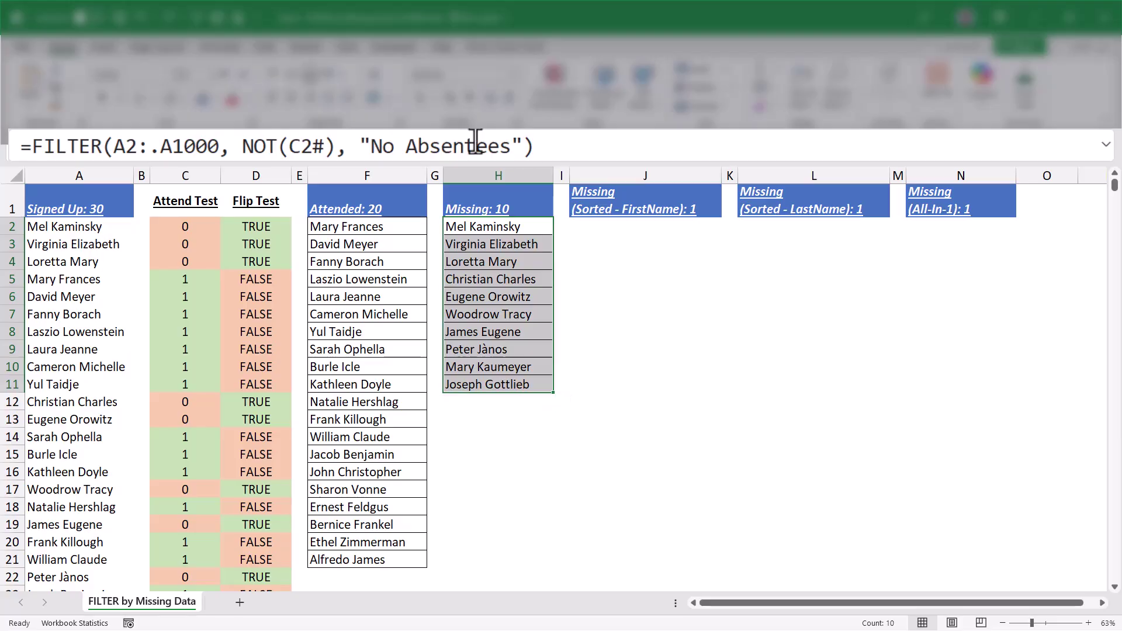
{"action": "left_click_drag", "start_coordinate": [20, 146], "coordinate": [571, 147]}
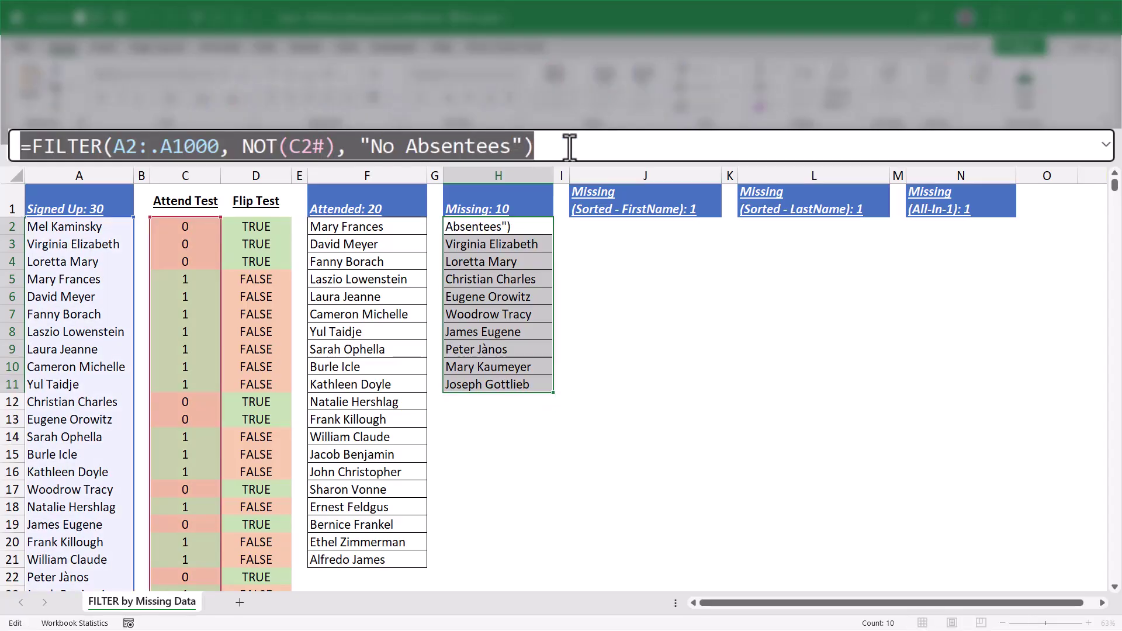
{"action": "key", "text": "ctrl+c"}
{"action": "key", "text": "Escape"}
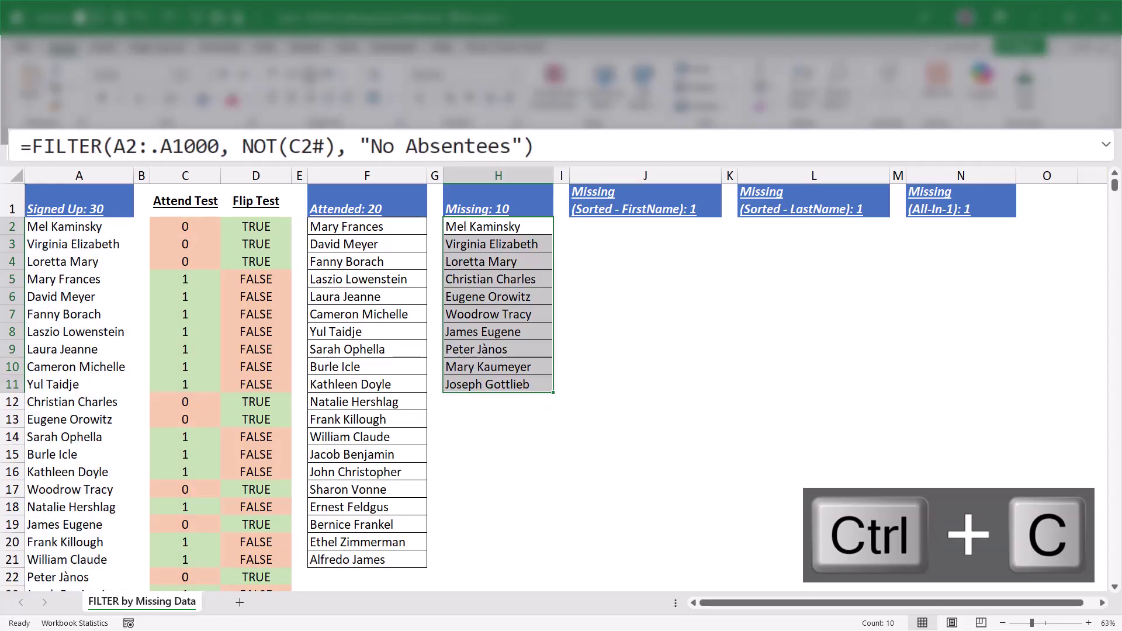
Step: Enter =SORT(FILTER(A2:.A1000, NOT(C2#), "No Absentees")) in J2
{"action": "left_click", "coordinate": [645, 226]}
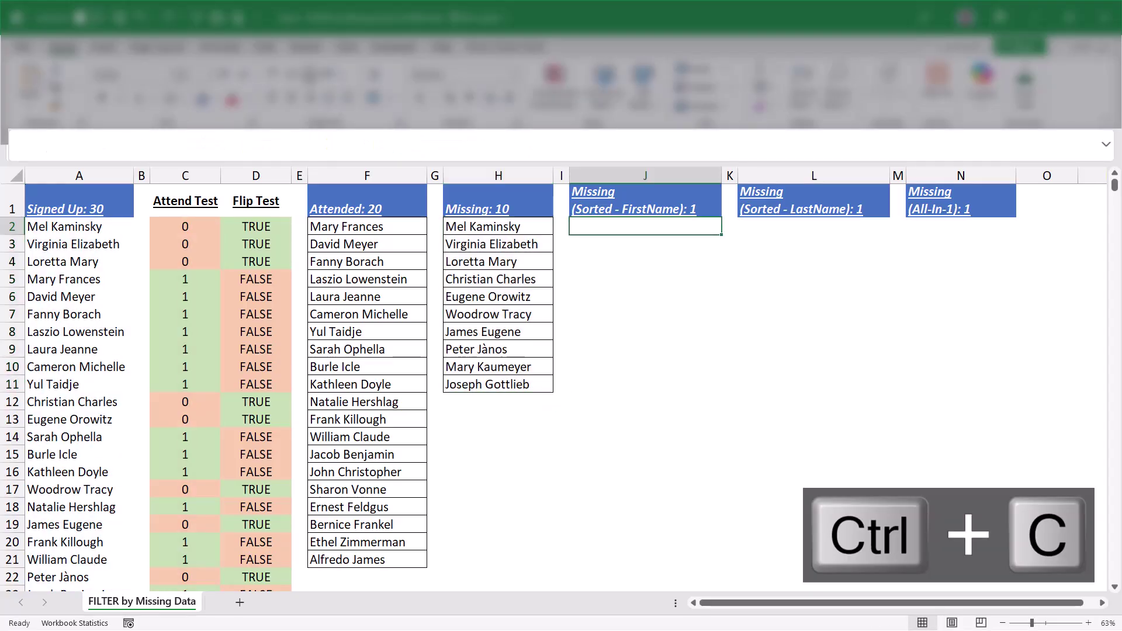
{"action": "left_click", "coordinate": [351, 143]}
{"action": "key", "text": "ctrl+v"}
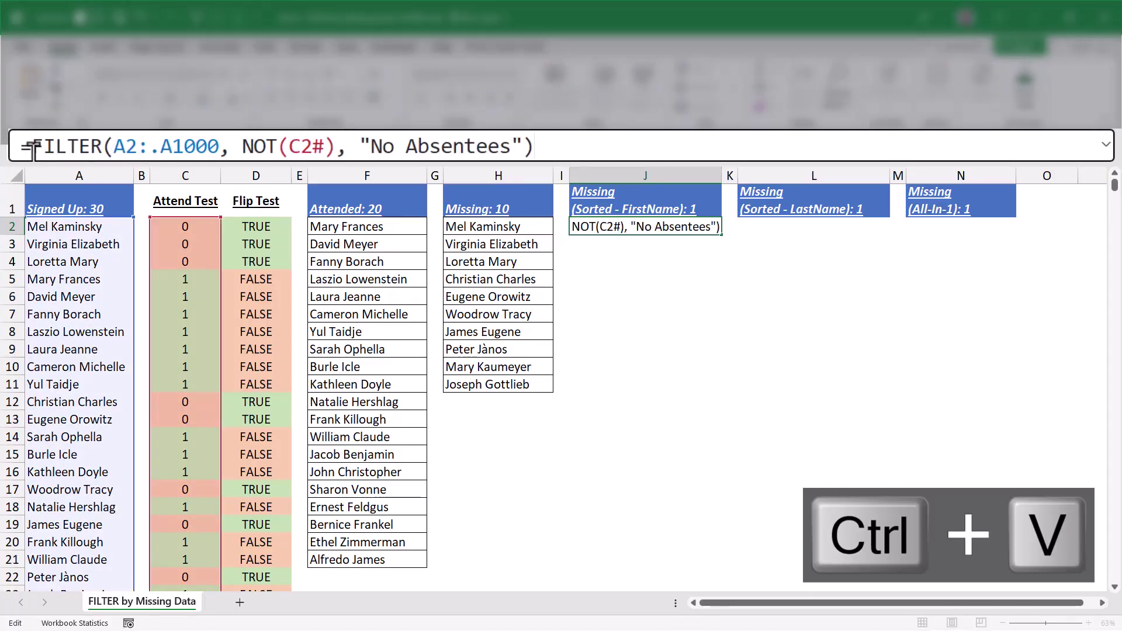
{"action": "left_click", "coordinate": [32, 146]}
{"action": "type", "text": "SORT("}
{"action": "left_click", "coordinate": [592, 146]}
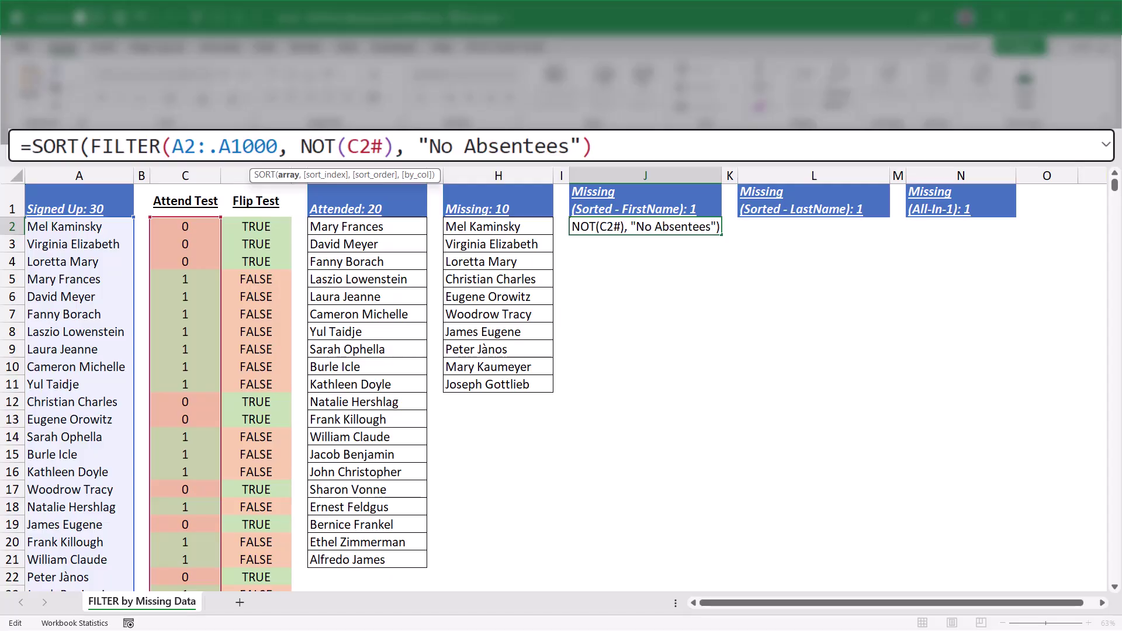
{"action": "type", "text": ")"}
{"action": "key", "text": "ctrl+Return"}
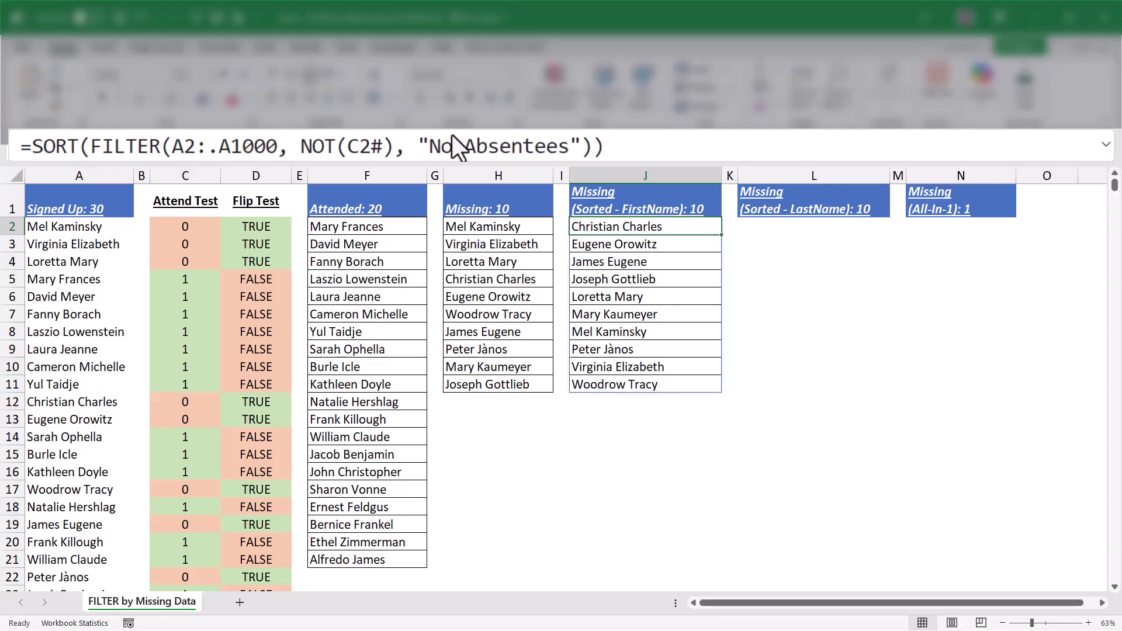
Step: Enter =TEXTAFTER(A2:.A1000, " ") in L2 to spill each signed-up person's last name
{"action": "key", "text": "Right"}
{"action": "key", "text": "Right"}
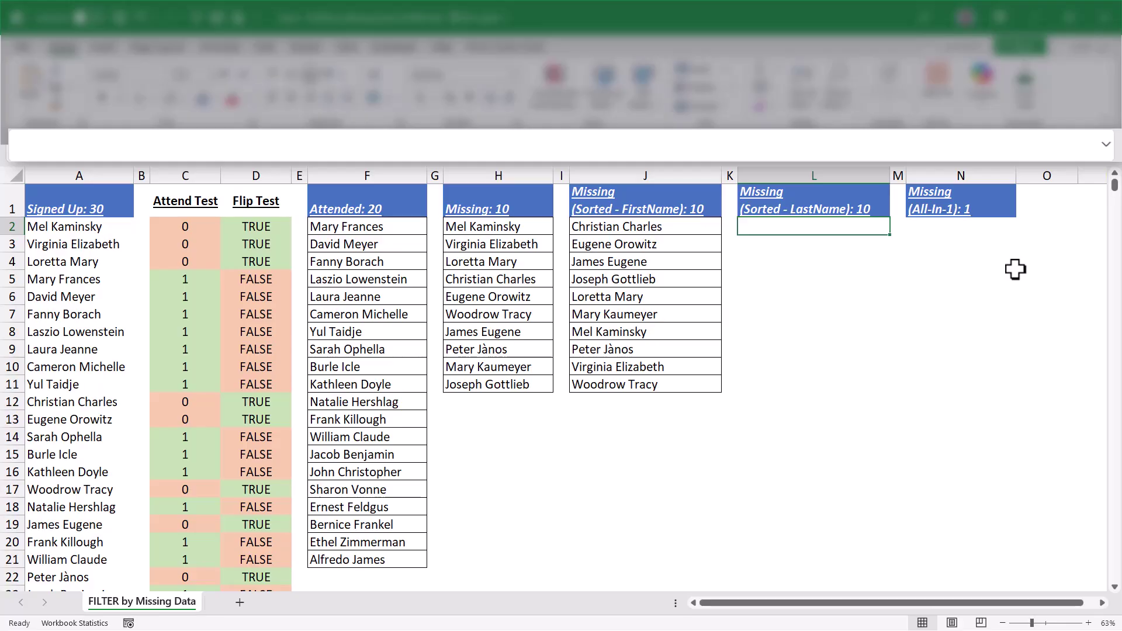
{"action": "type", "text": "=TEXTA"}
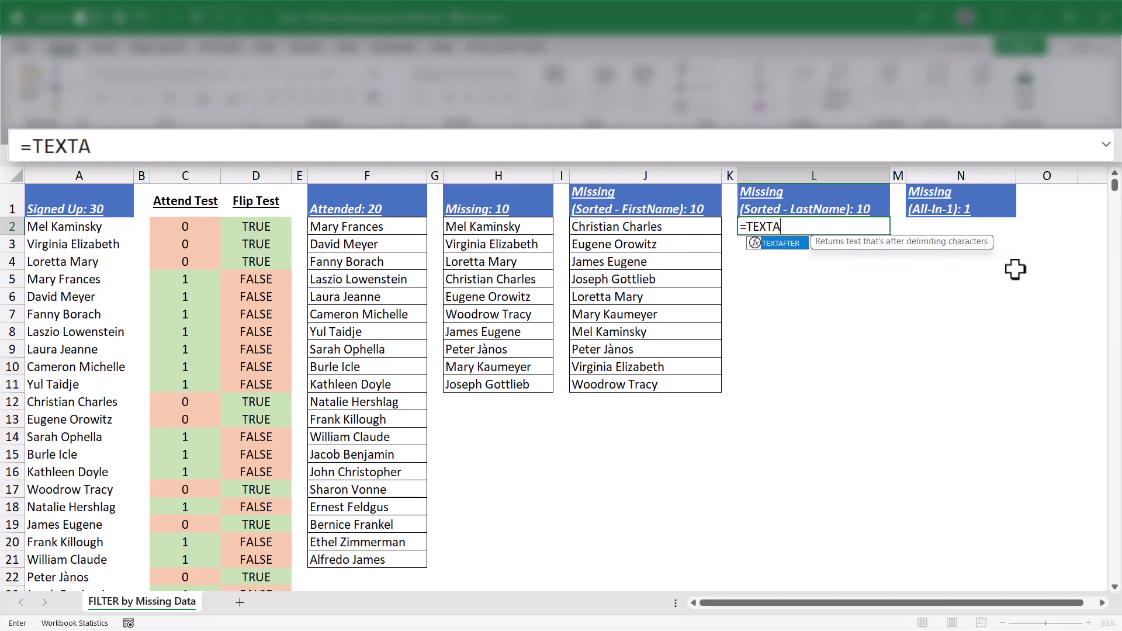
{"action": "key", "text": "Tab"}
{"action": "left_click", "coordinate": [81, 228]}
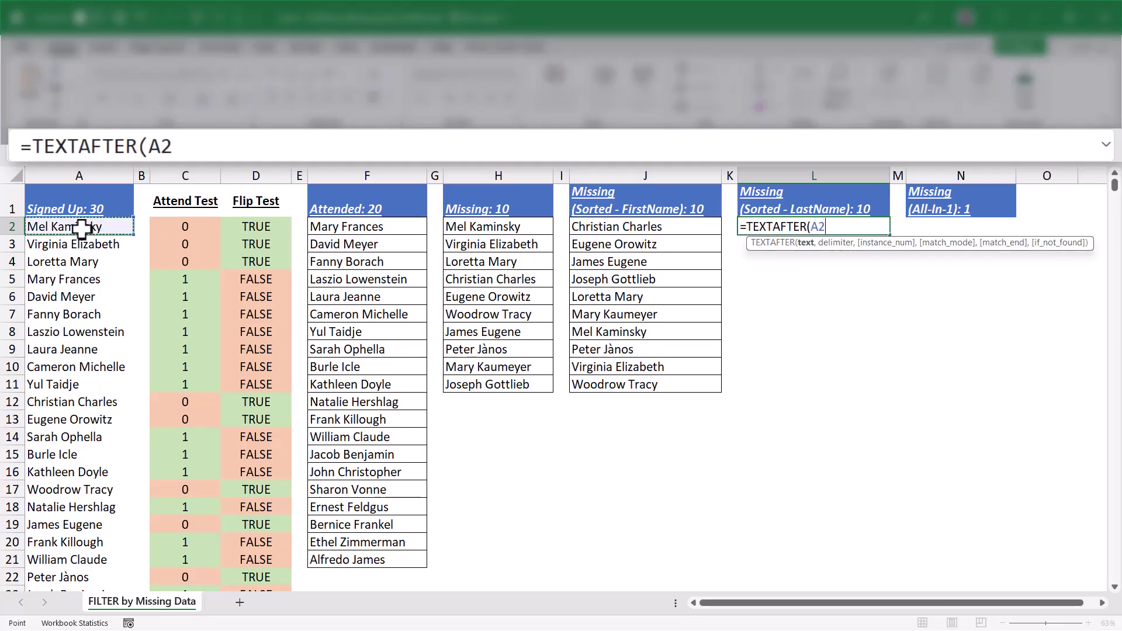
{"action": "type", "text": ":"}
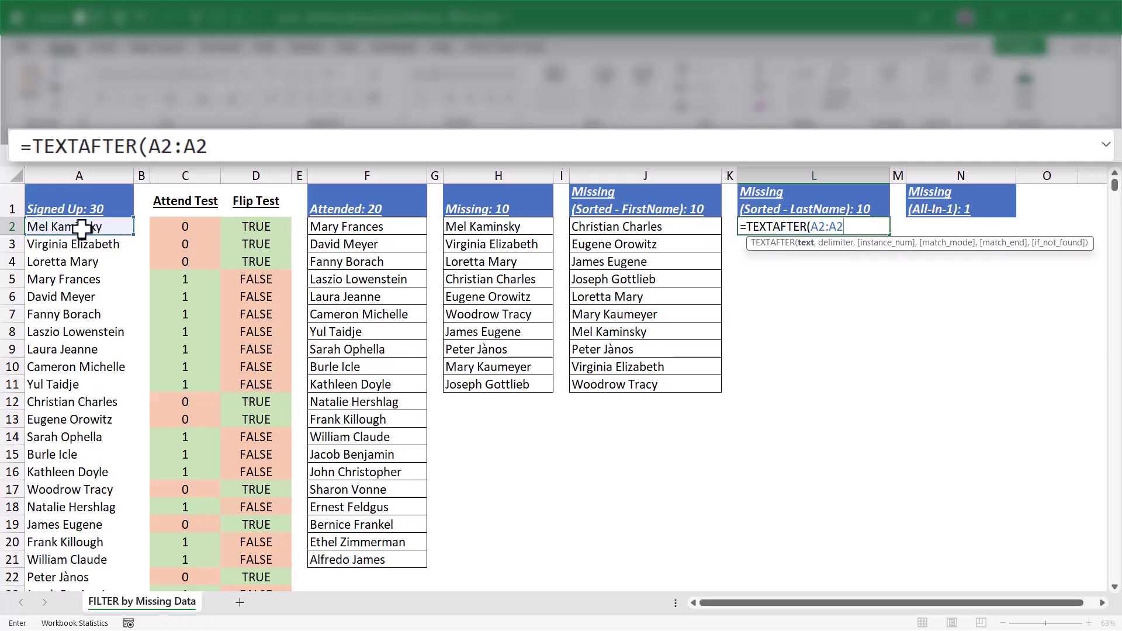
{"action": "key", "text": "BackSpace"}
{"action": "type", "text": "."}
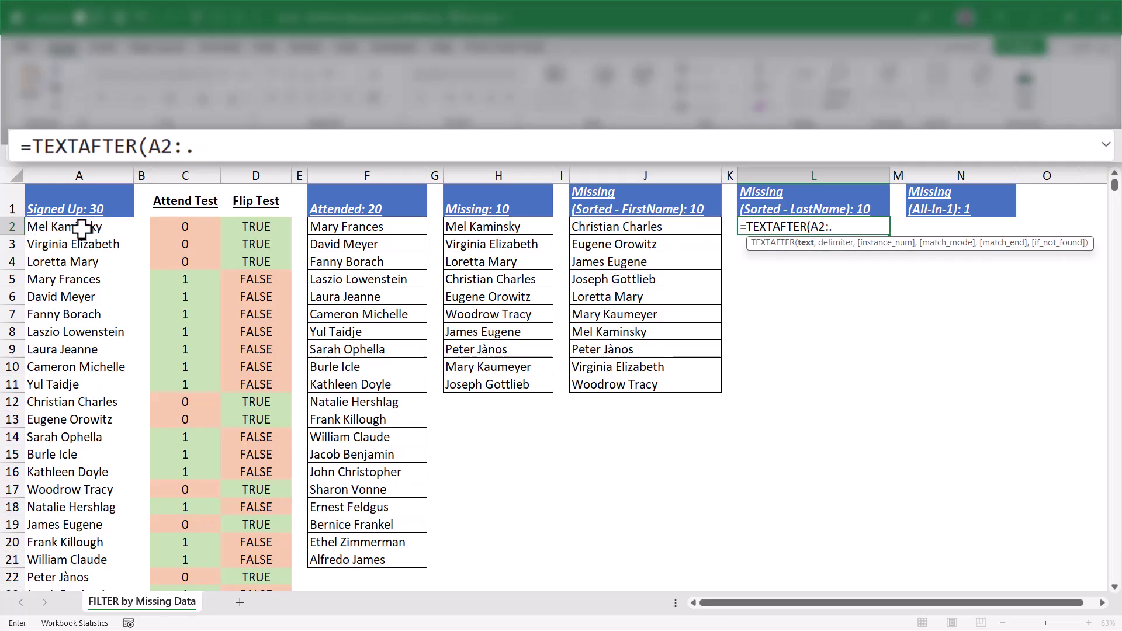
{"action": "type", "text": "A1000"}
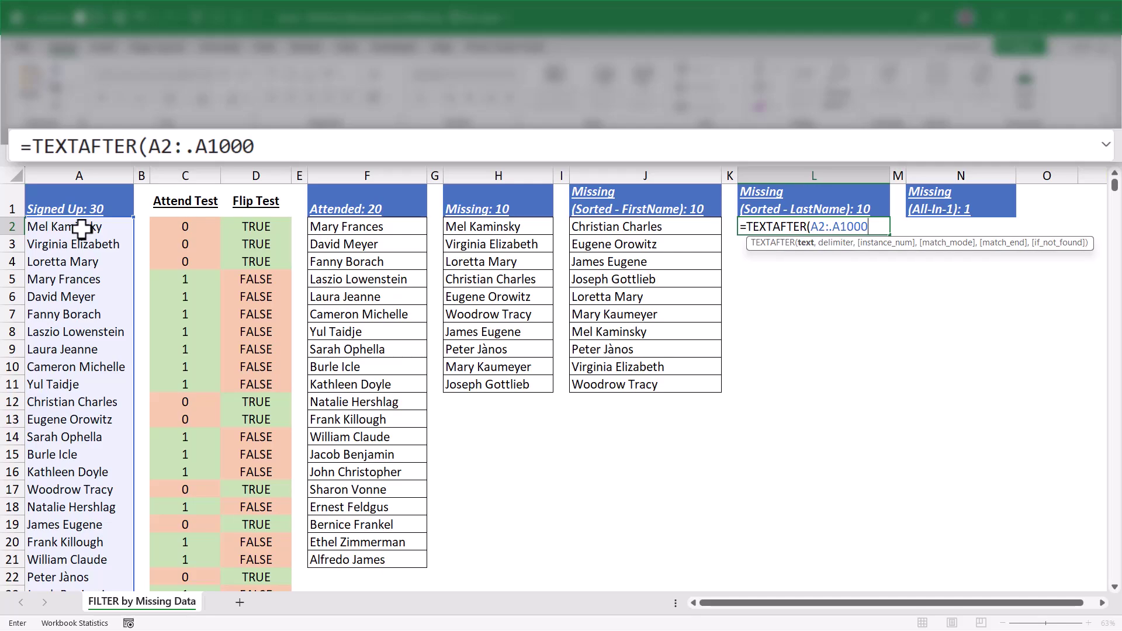
{"action": "type", "text": ", \" \""}
{"action": "type", "text": ")"}
{"action": "key", "text": "ctrl+Return"}
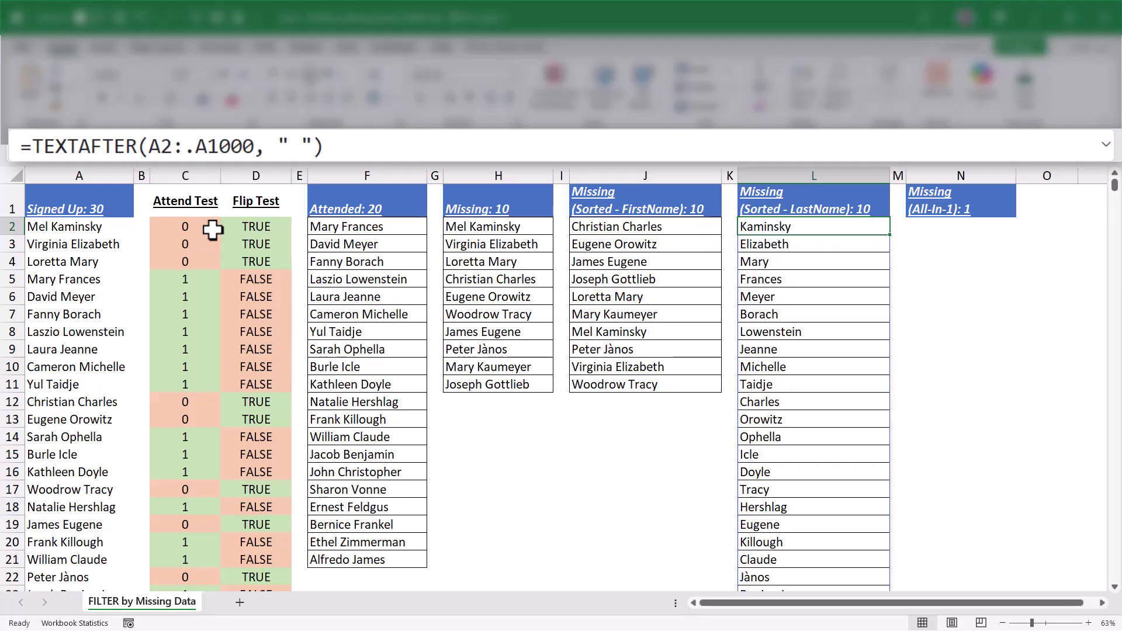
Step: Wrap L2's range as FILTER(A2:.A1000, D2#) so only missing attendees' last names appear
{"action": "left_click_drag", "start_coordinate": [149, 146], "coordinate": [256, 146]}
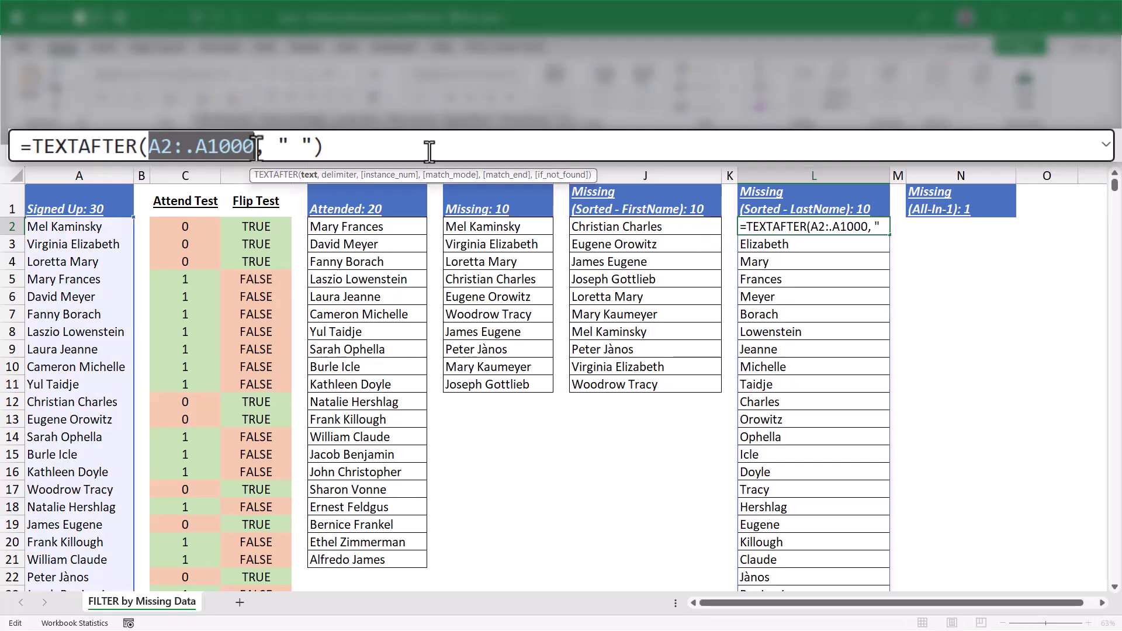
{"action": "key", "text": "shift+Left"}
{"action": "key", "text": "shift+Left"}
{"action": "key", "text": "shift+Left"}
{"action": "key", "text": "shift+Left"}
{"action": "key", "text": "shift+Left"}
{"action": "key", "text": "shift+Left"}
{"action": "key", "text": "shift+Left"}
{"action": "key", "text": "shift+Left"}
{"action": "key", "text": "shift+Left"}
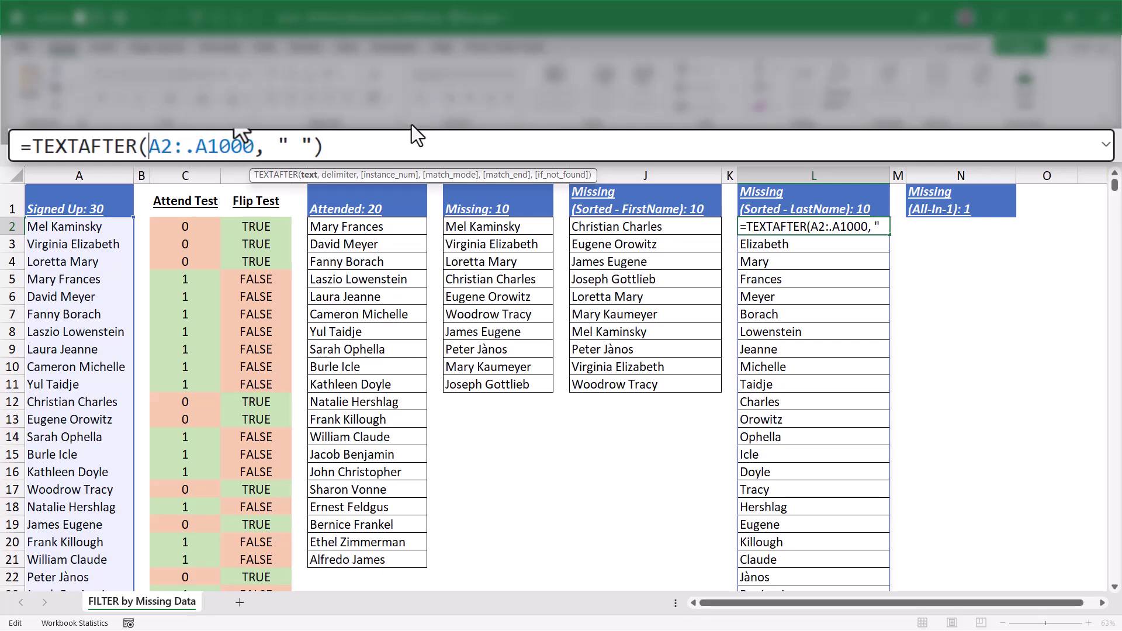
{"action": "type", "text": "FILTER("}
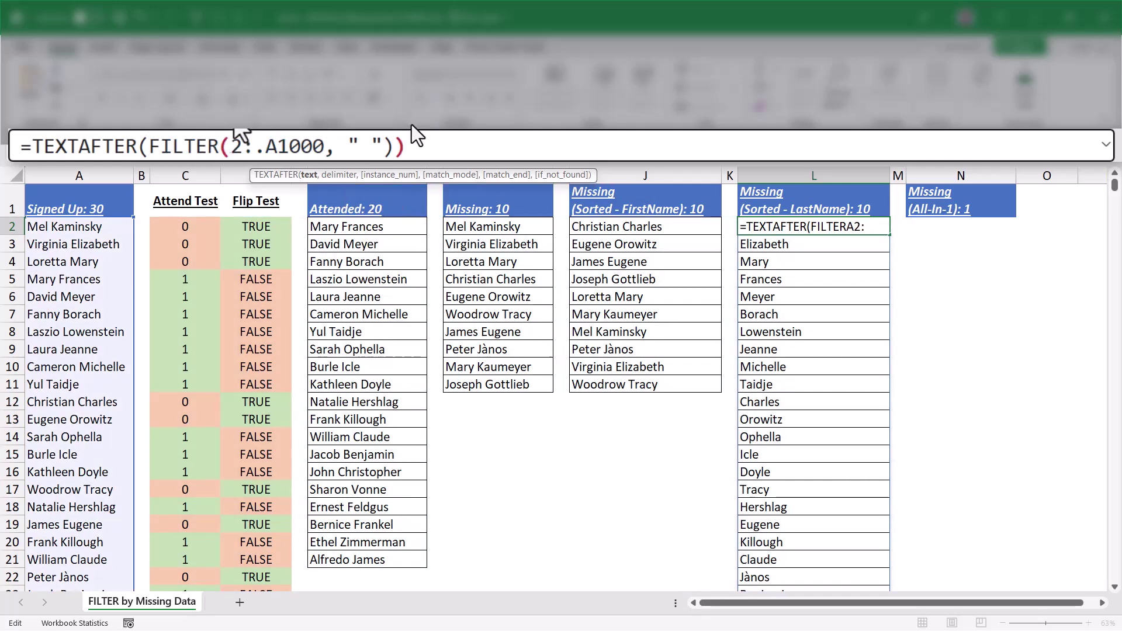
{"action": "left_click", "coordinate": [338, 146]}
{"action": "type", "text": ","}
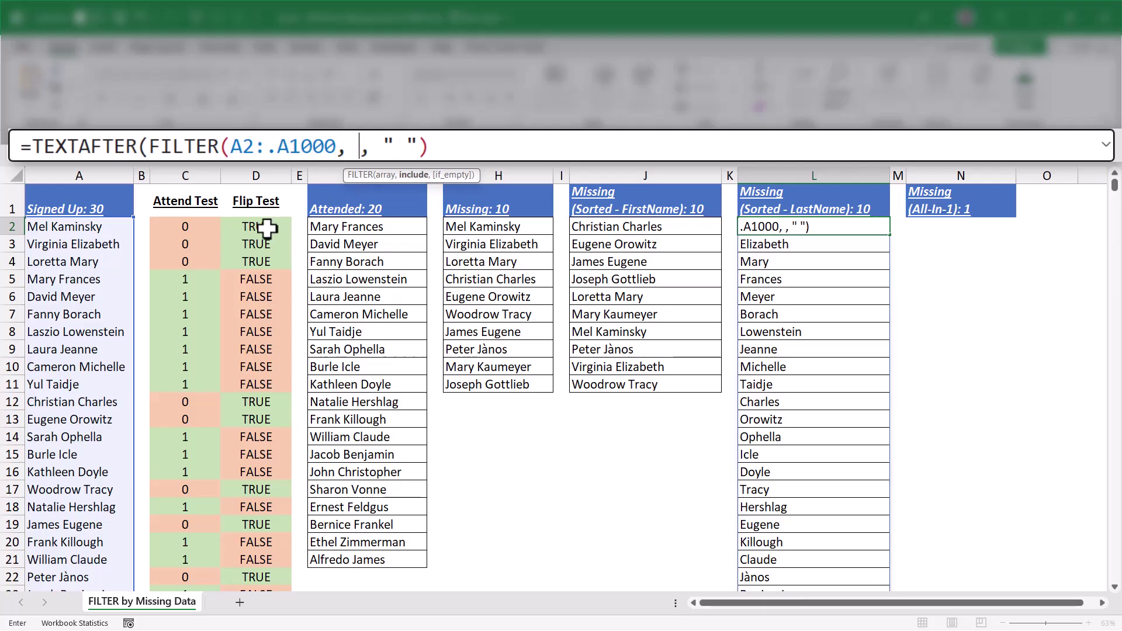
{"action": "left_click", "coordinate": [266, 229]}
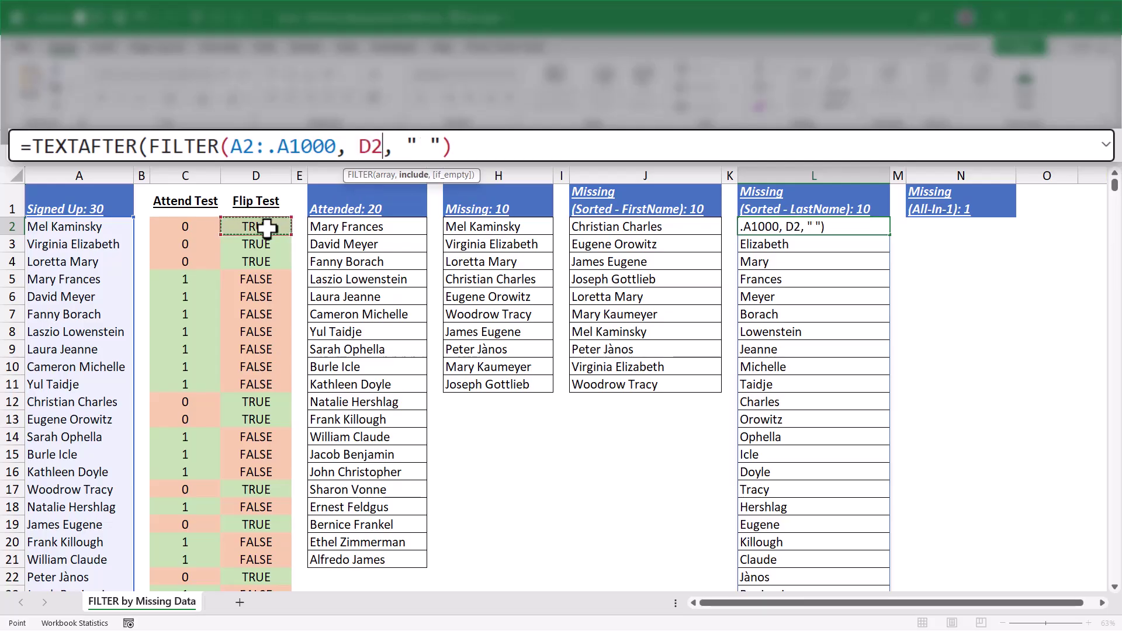
{"action": "type", "text": "#)"}
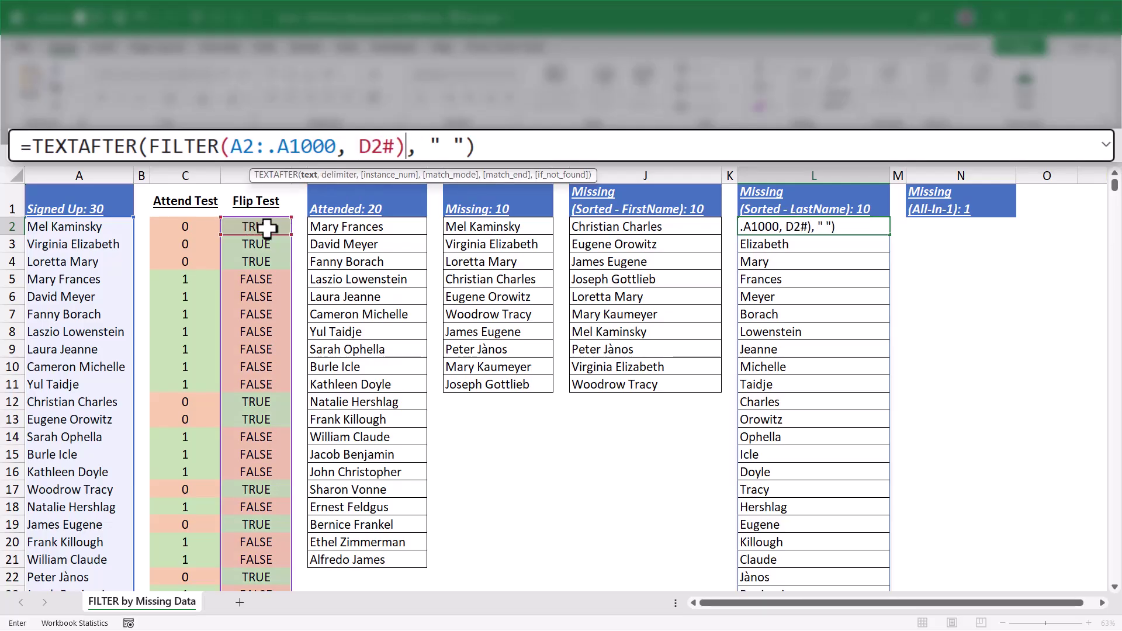
{"action": "key", "text": "Return"}
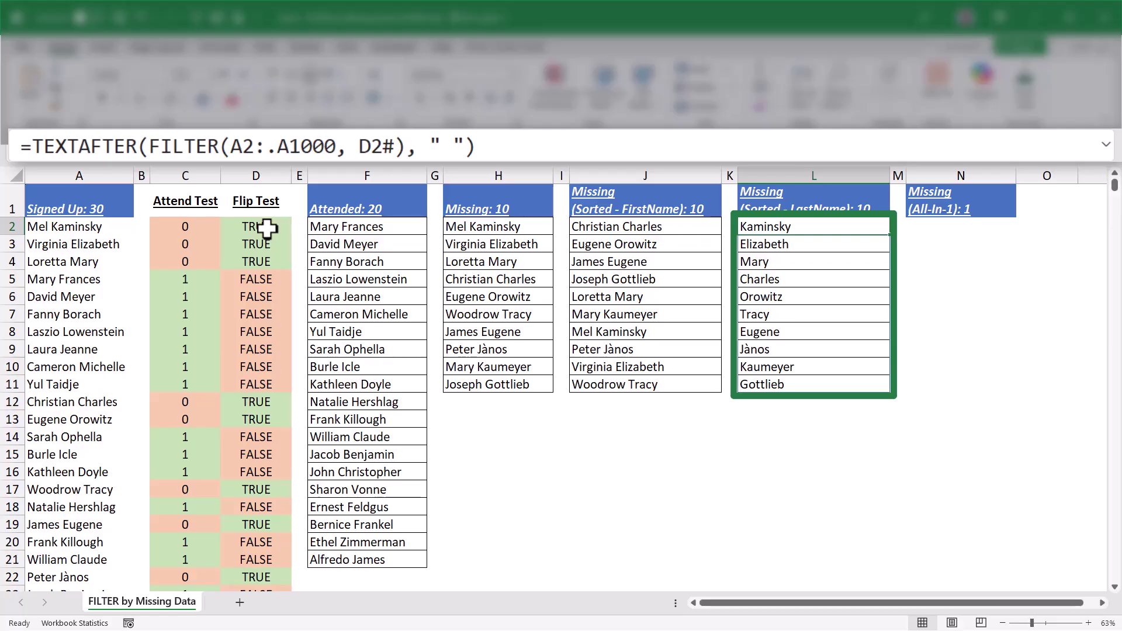
{"action": "left_click", "coordinate": [33, 146]}
Step: Drop the unfinished SORTBY edit and copy the FILTER expression from H2's formula
{"action": "type", "text": "SORTBY"}
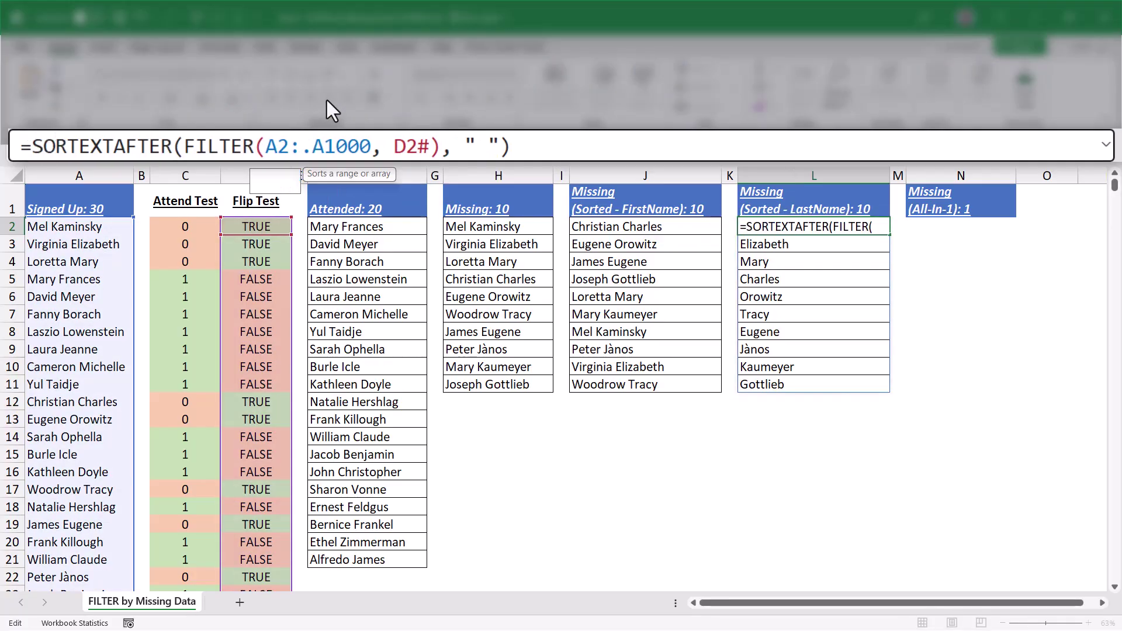
{"action": "type", "text": "("}
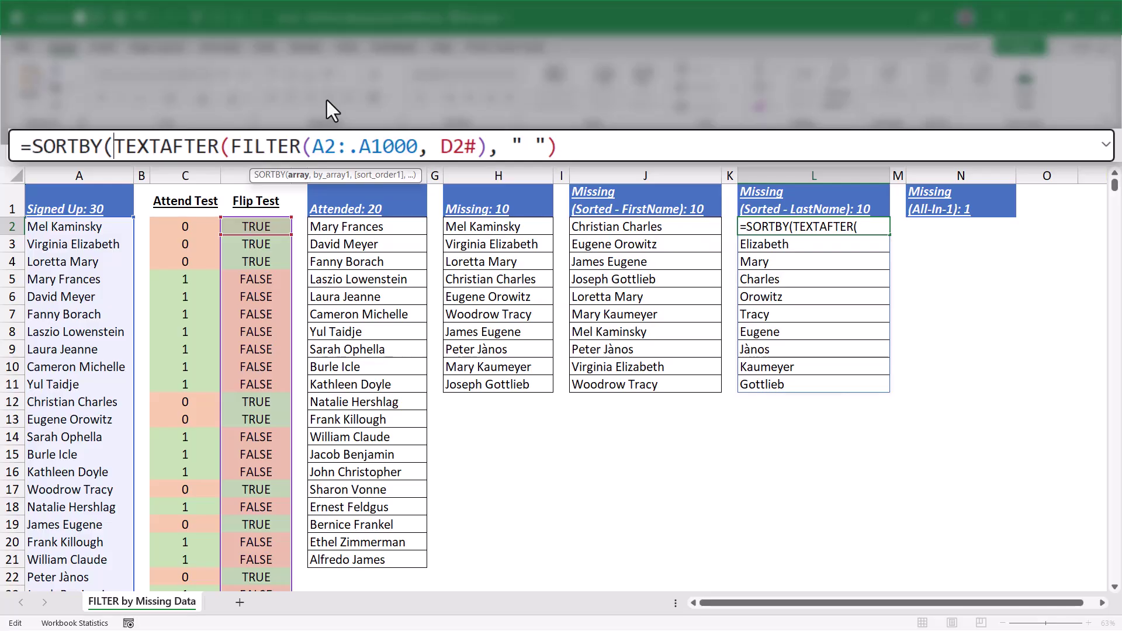
{"action": "key", "text": "Escape"}
{"action": "key", "text": "Left"}
{"action": "key", "text": "Left"}
{"action": "key", "text": "Left"}
{"action": "key", "text": "Left"}
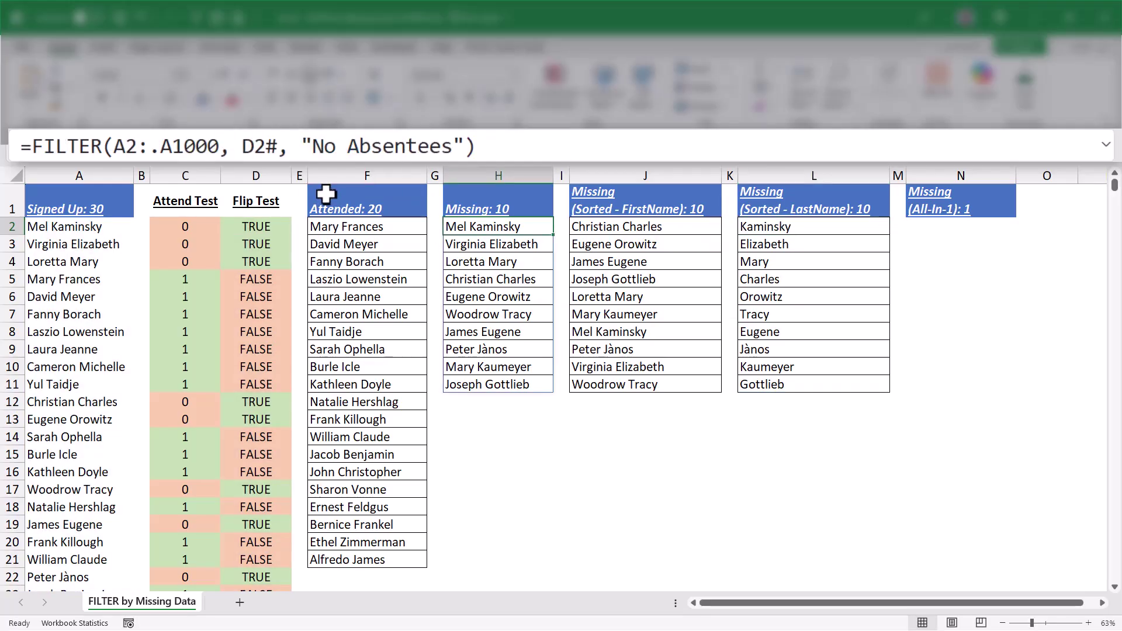
{"action": "left_click_drag", "start_coordinate": [32, 145], "coordinate": [647, 158]}
{"action": "key", "text": "ctrl+c"}
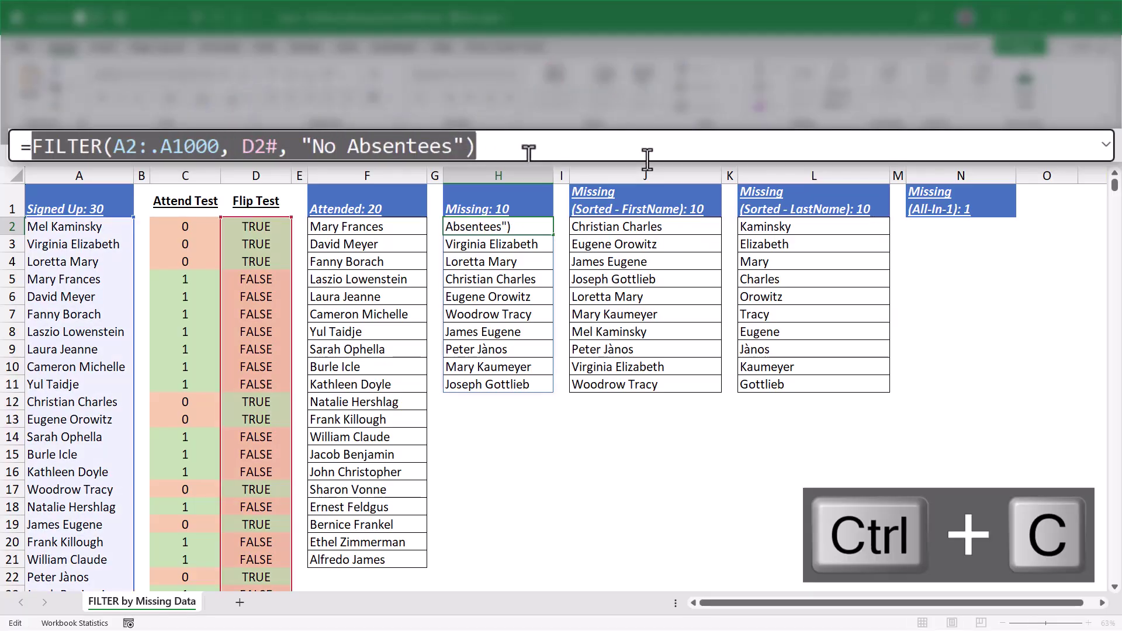
{"action": "key", "text": "Escape"}
Step: Rewrite L2 as SORTBY with the copied FILTER expression first, sorting missing names by last name
{"action": "left_click", "coordinate": [769, 228]}
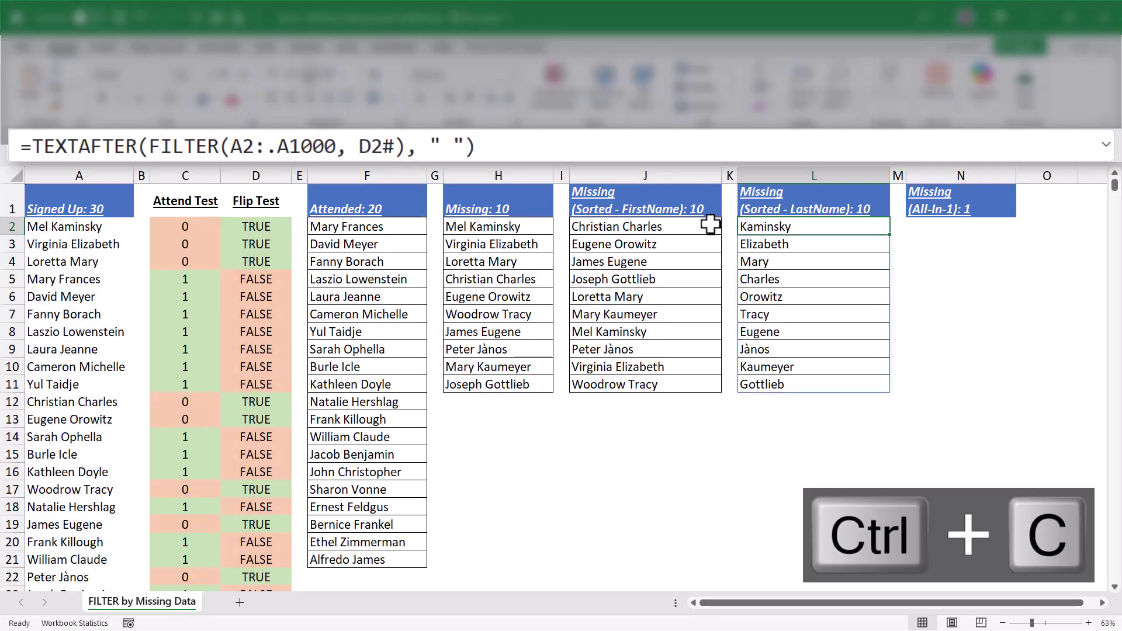
{"action": "left_click", "coordinate": [242, 151]}
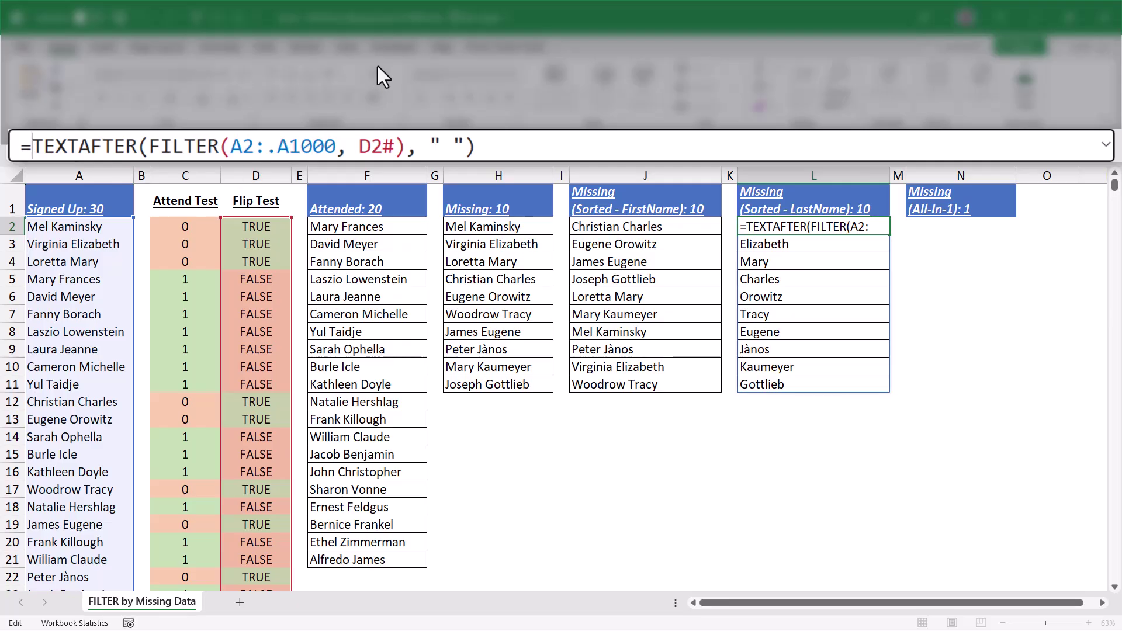
{"action": "type", "text": "SORTB"}
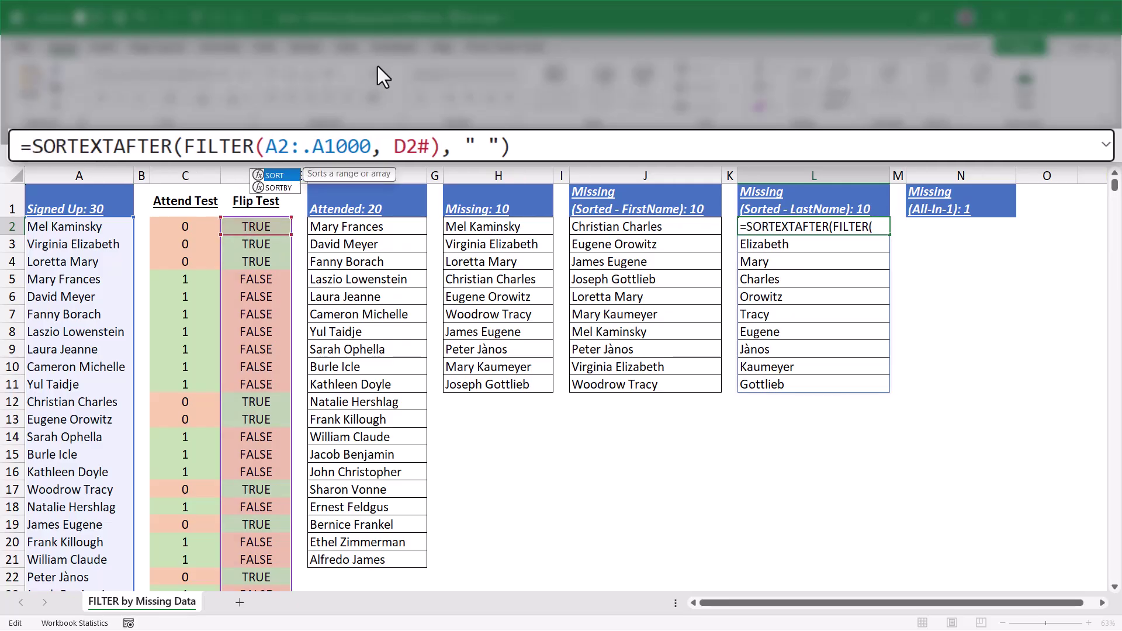
{"action": "type", "text": "Y("}
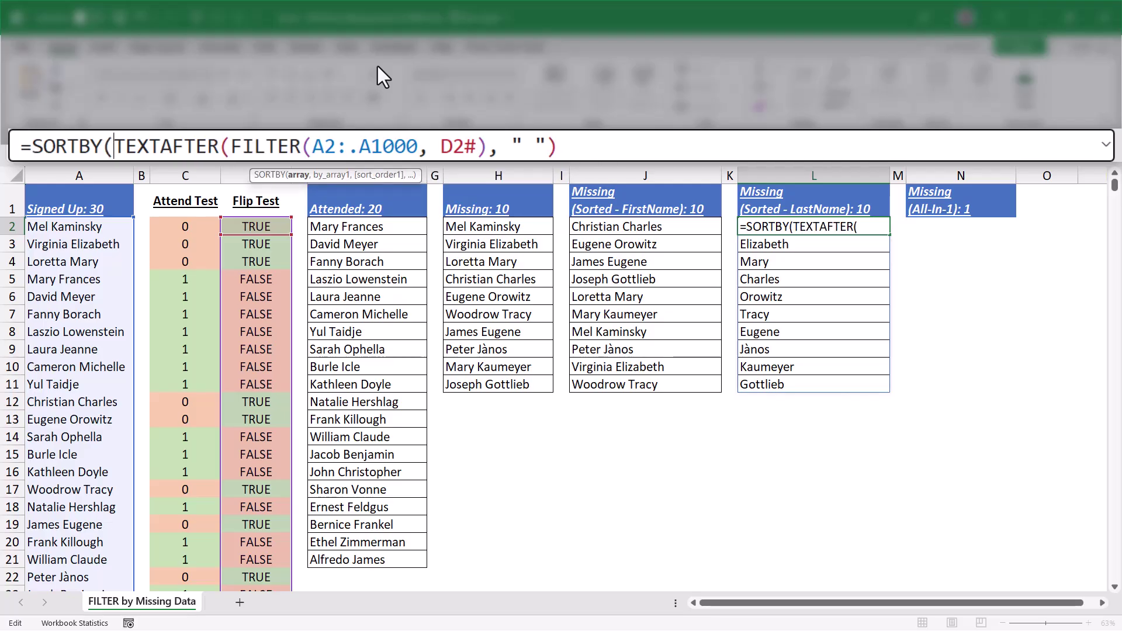
{"action": "key", "text": "ctrl+v"}
{"action": "key", "text": "ctrl+v"}
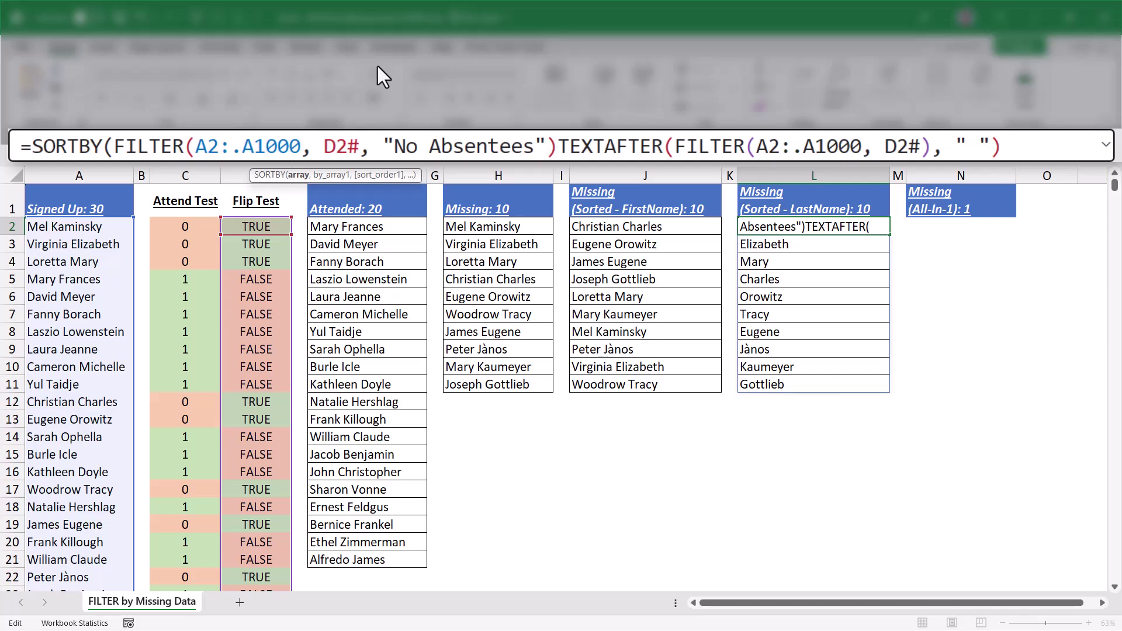
{"action": "type", "text": ","}
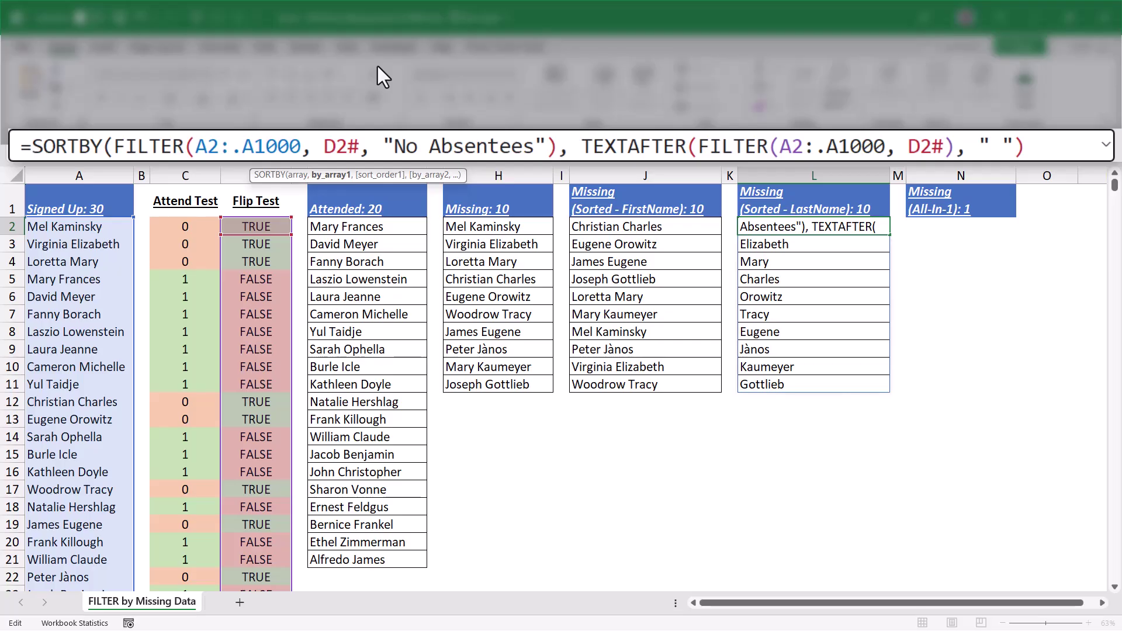
{"action": "left_click", "coordinate": [1070, 148]}
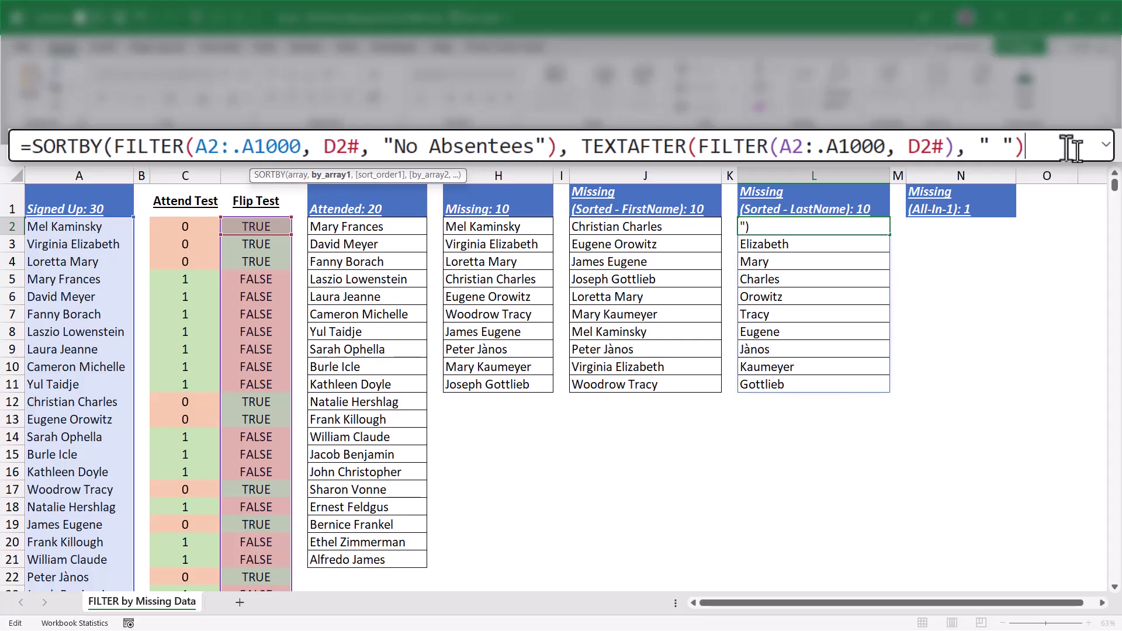
{"action": "type", "text": ")"}
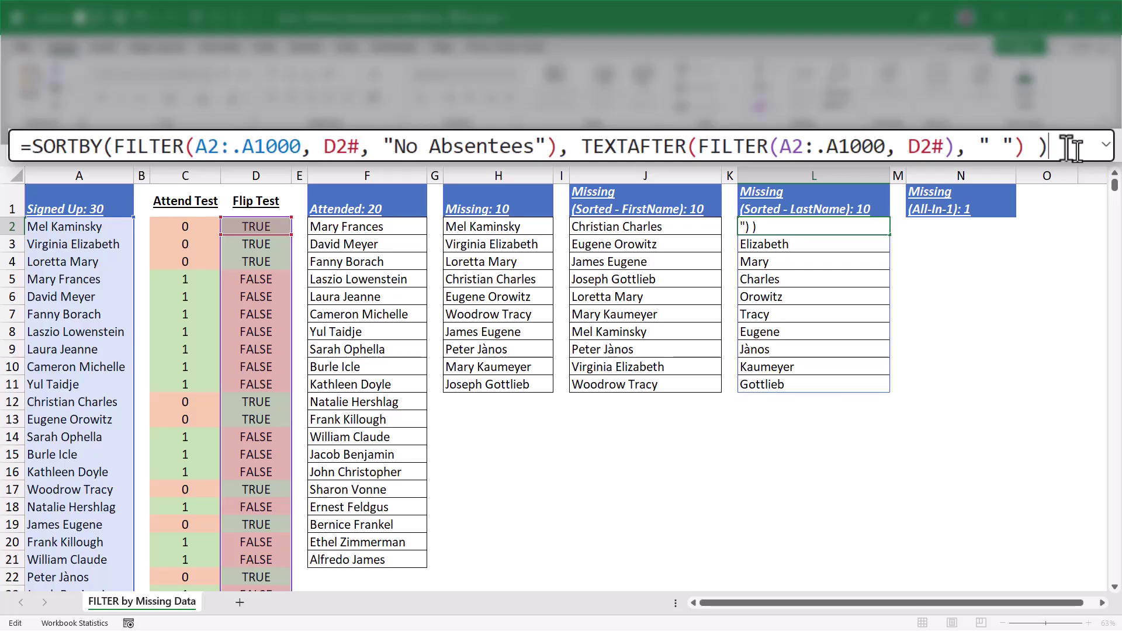
{"action": "key", "text": "ctrl+Return"}
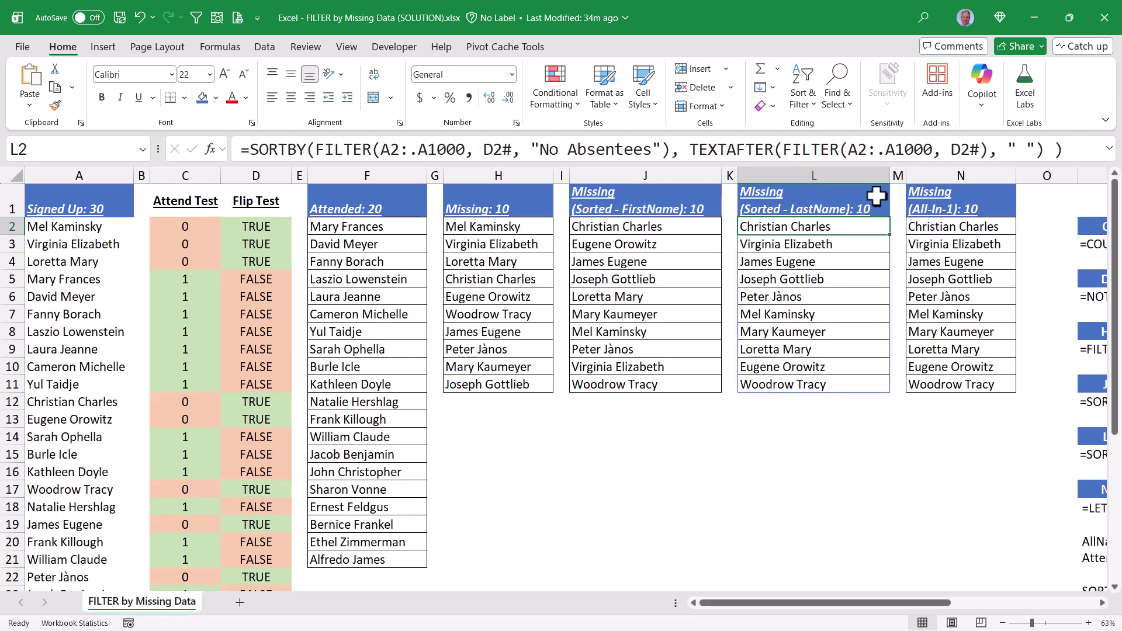
Step: Select N2 and enlarge the formula bar to reveal its full multi-line LET formula
{"action": "left_click", "coordinate": [936, 230]}
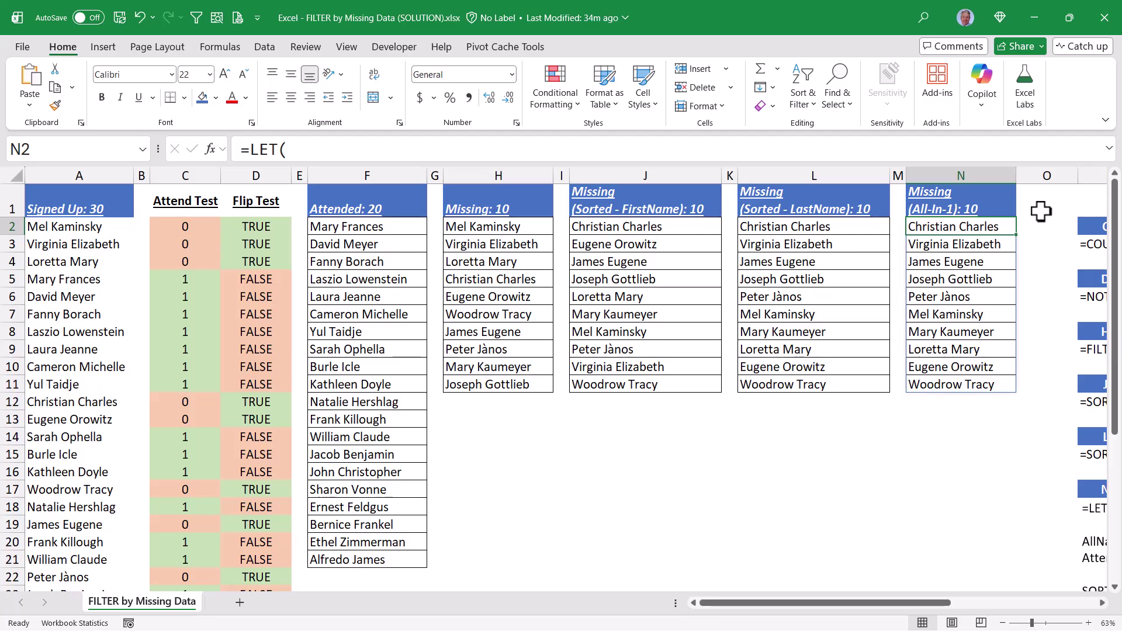
{"action": "left_click_drag", "start_coordinate": [1039, 166], "coordinate": [1040, 451]}
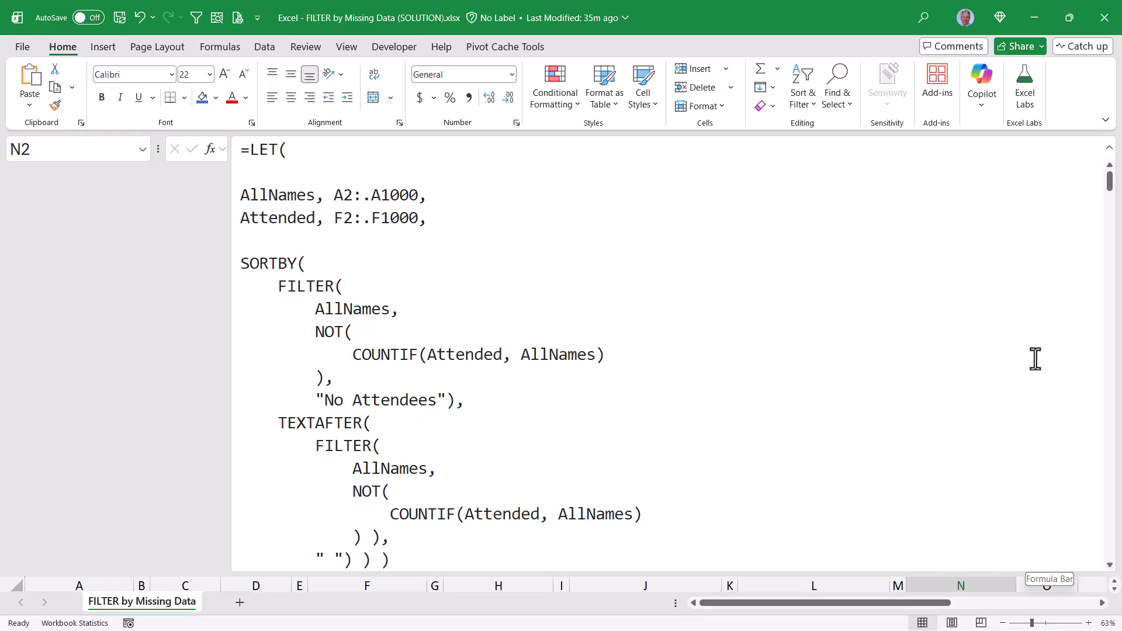
Step: Walk through the LET formula's FILTER, NOT, COUNTIF, SORTBY, TEXTAFTER blocks and name definitions
{"action": "left_click_drag", "start_coordinate": [279, 286], "coordinate": [471, 398]}
{"action": "left_click_drag", "start_coordinate": [352, 355], "coordinate": [607, 354]}
{"action": "left_click_drag", "start_coordinate": [315, 332], "coordinate": [365, 332]}
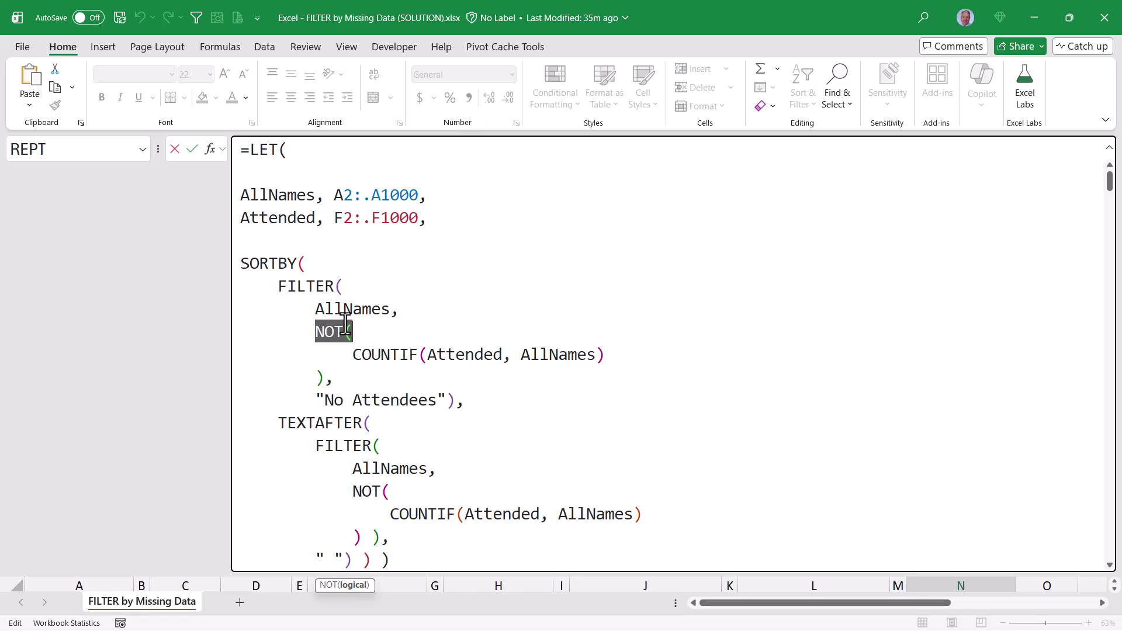
{"action": "left_click_drag", "start_coordinate": [316, 309], "coordinate": [393, 310]}
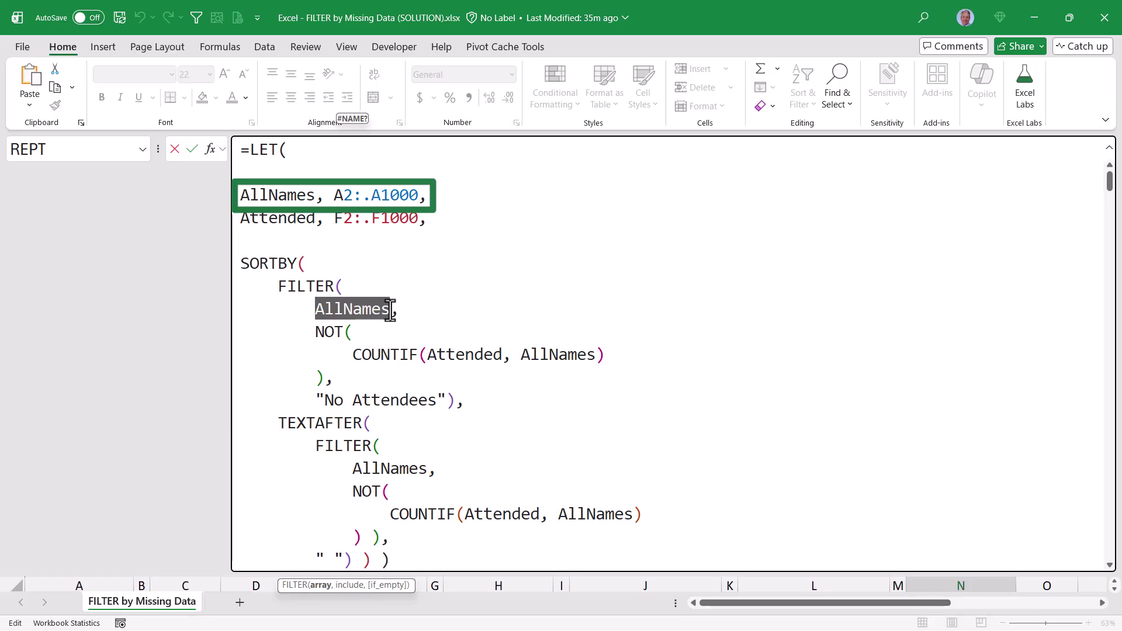
{"action": "left_click_drag", "start_coordinate": [278, 286], "coordinate": [500, 412]}
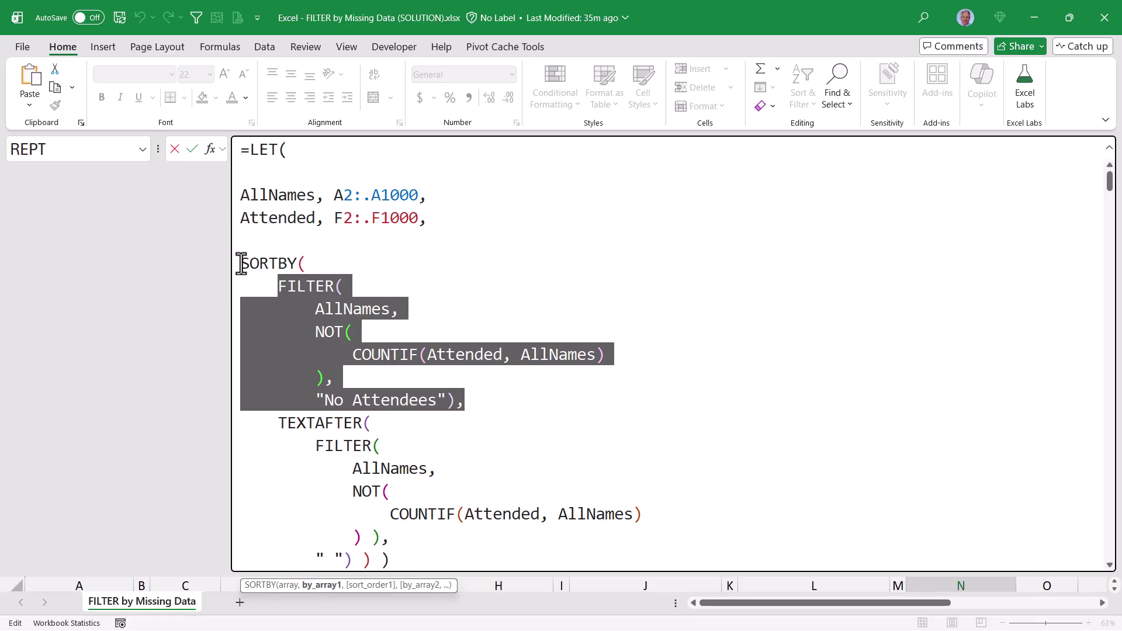
{"action": "left_click_drag", "start_coordinate": [240, 263], "coordinate": [311, 265]}
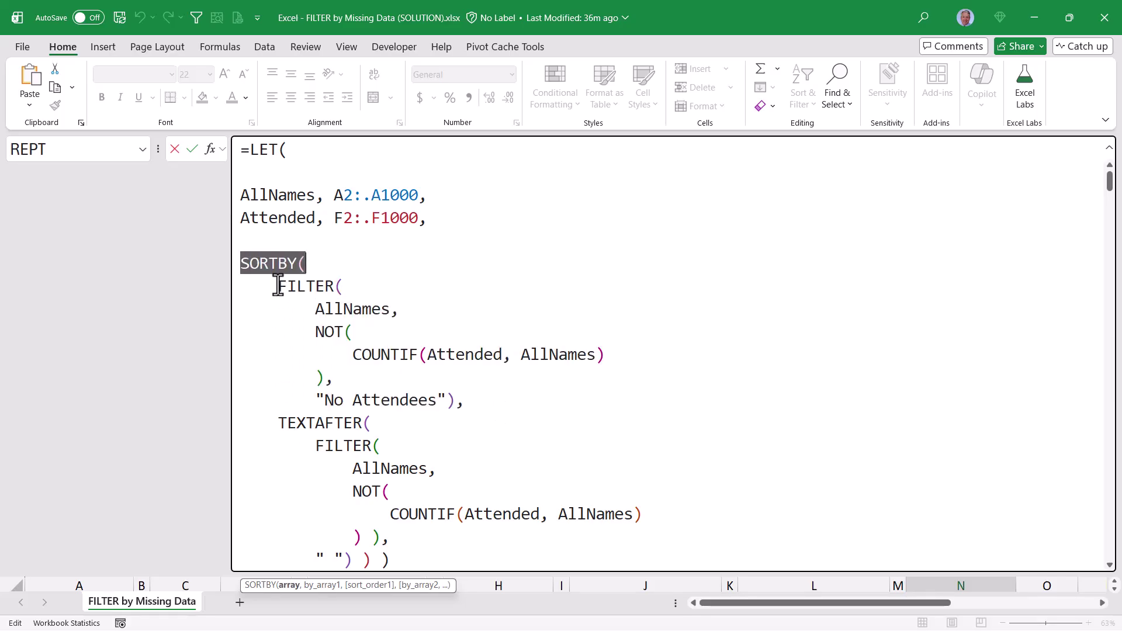
{"action": "left_click_drag", "start_coordinate": [278, 286], "coordinate": [461, 401]}
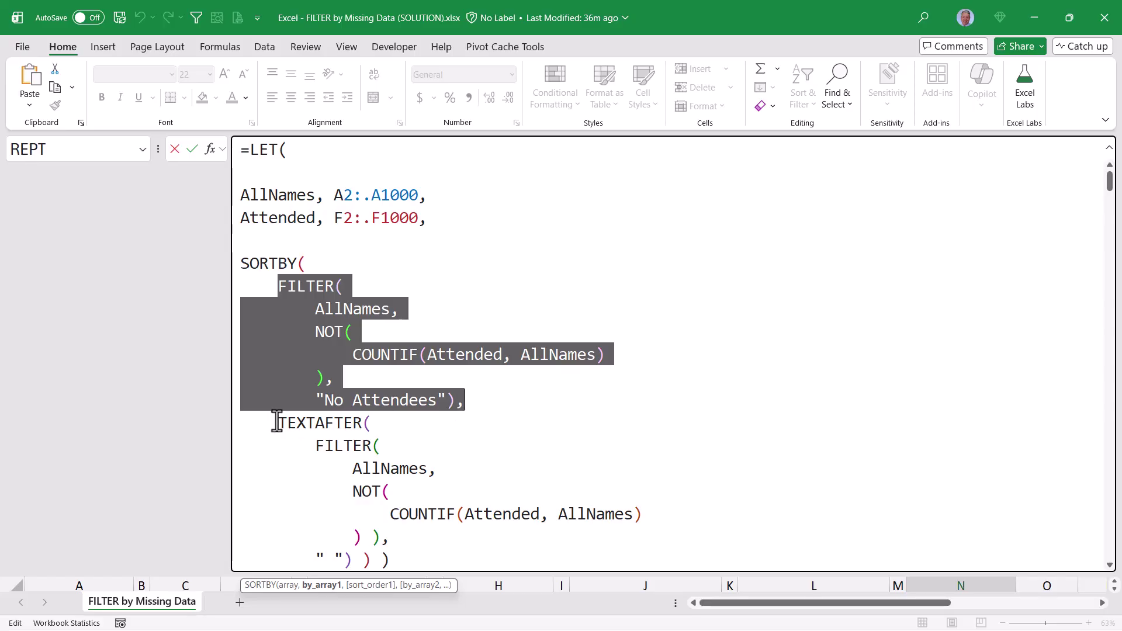
{"action": "left_click_drag", "start_coordinate": [277, 422], "coordinate": [417, 559]}
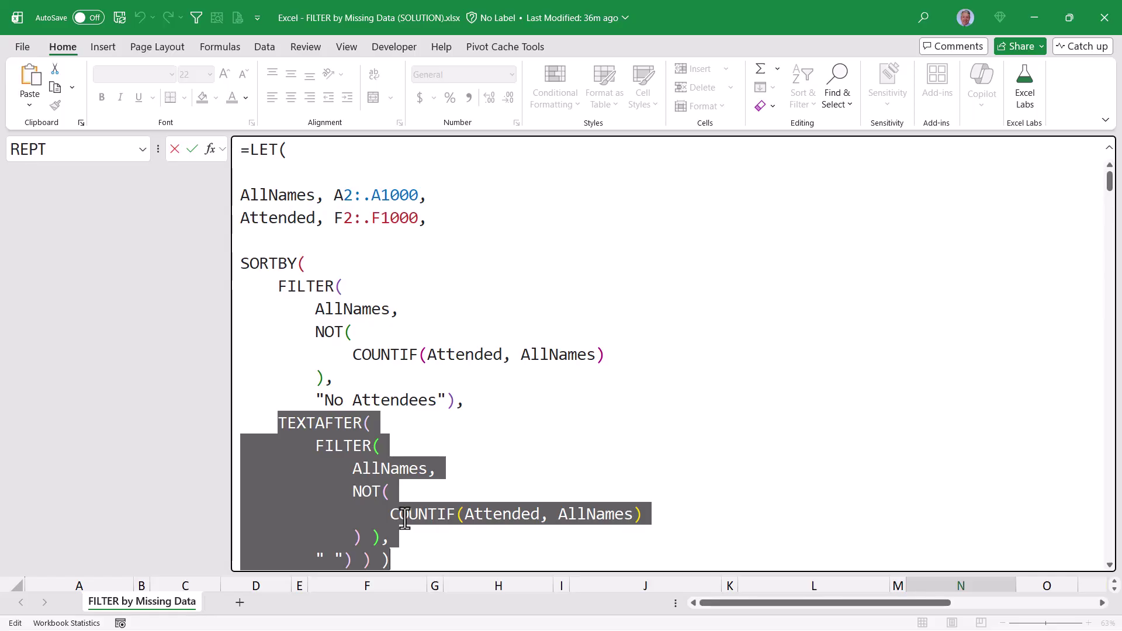
{"action": "left_click_drag", "start_coordinate": [240, 194], "coordinate": [448, 220]}
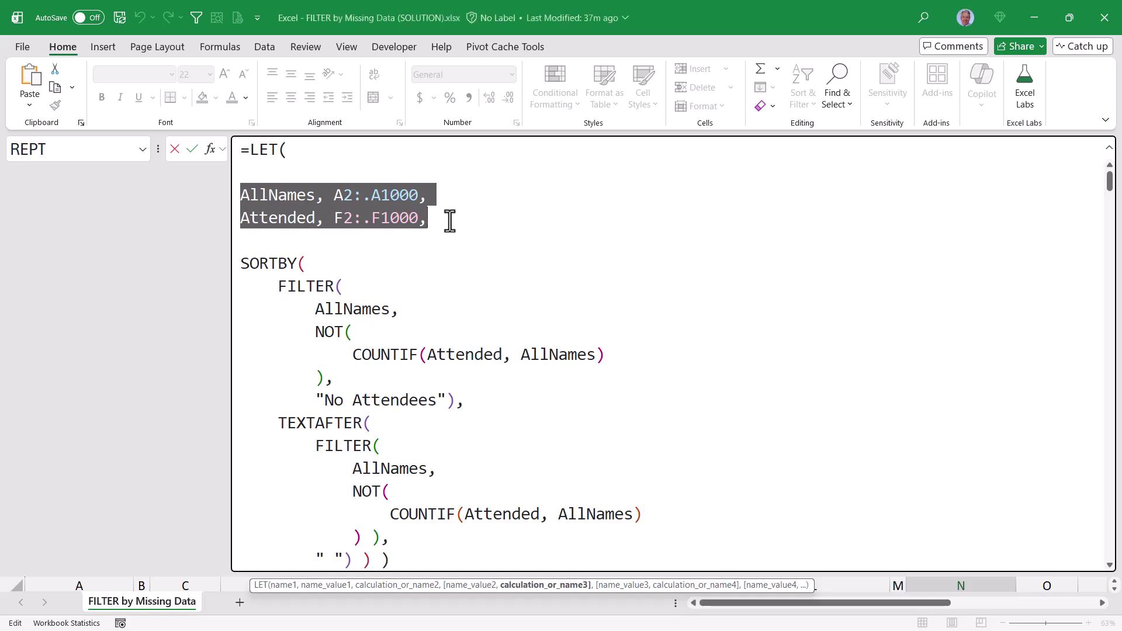
Step: Trace Attended and AllNames in both COUNTIFs and the second FILTER, then scroll to the notes
{"action": "double_click", "coordinate": [436, 355]}
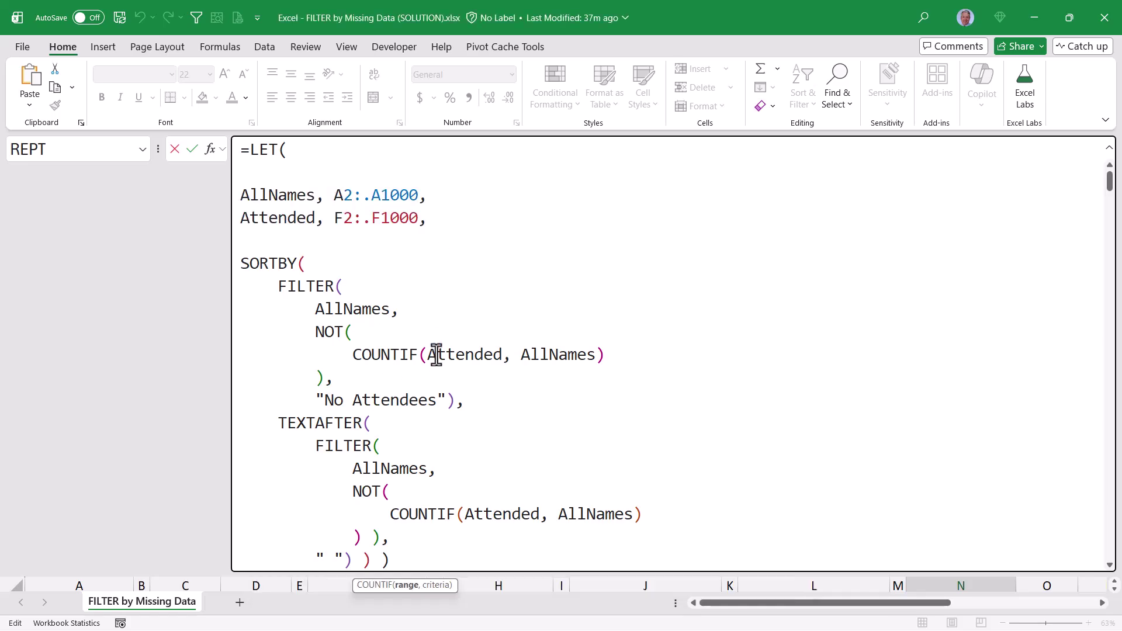
{"action": "double_click", "coordinate": [556, 355]}
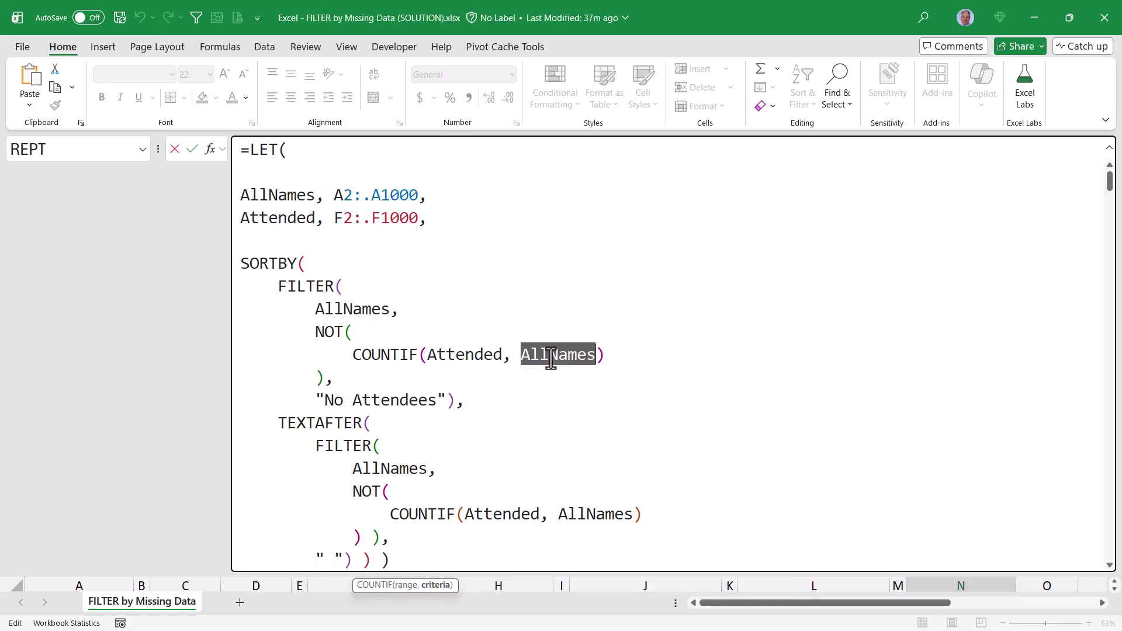
{"action": "double_click", "coordinate": [501, 515]}
{"action": "double_click", "coordinate": [595, 514]}
{"action": "double_click", "coordinate": [364, 468]}
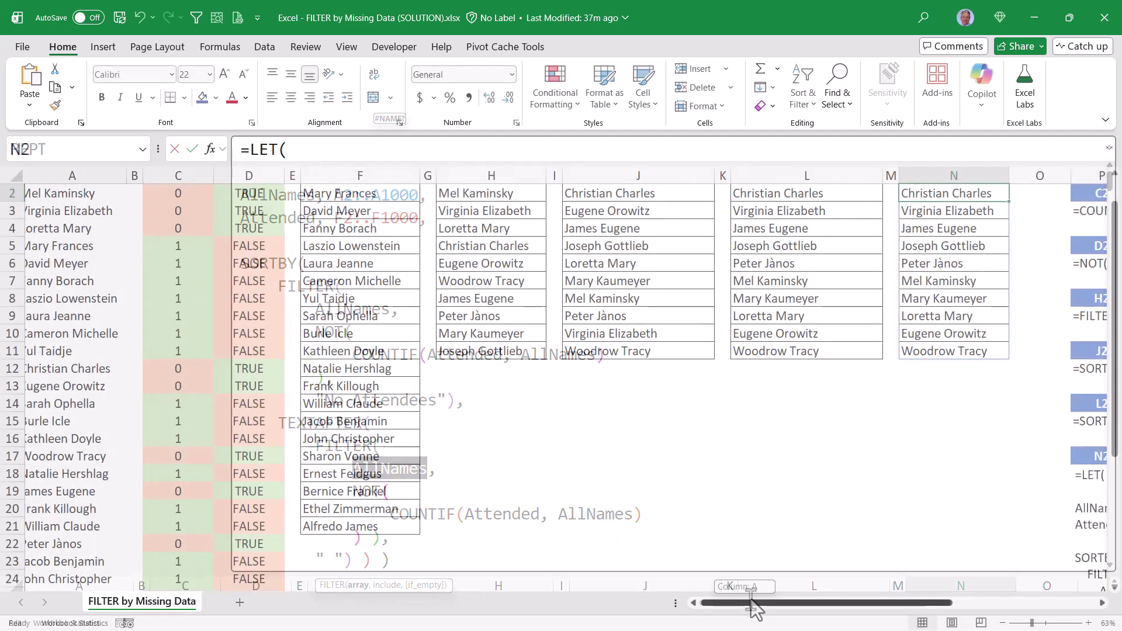
{"action": "left_click_drag", "start_coordinate": [755, 608], "coordinate": [922, 608]}
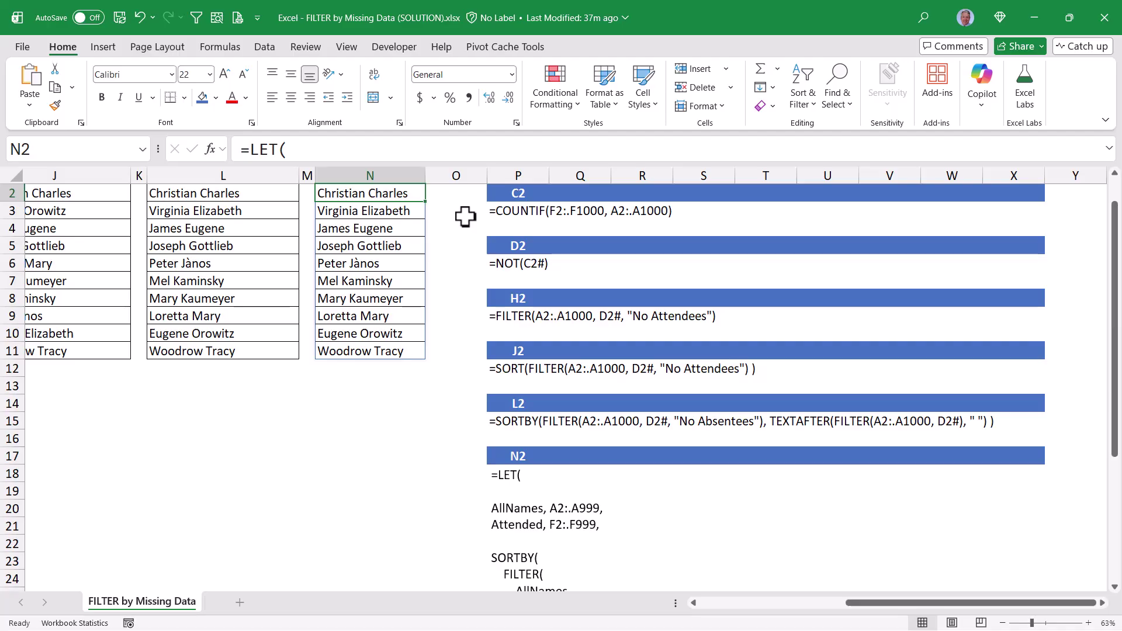
{"action": "scroll", "coordinate": [518, 293], "scroll_direction": "down", "scroll_amount": 5}
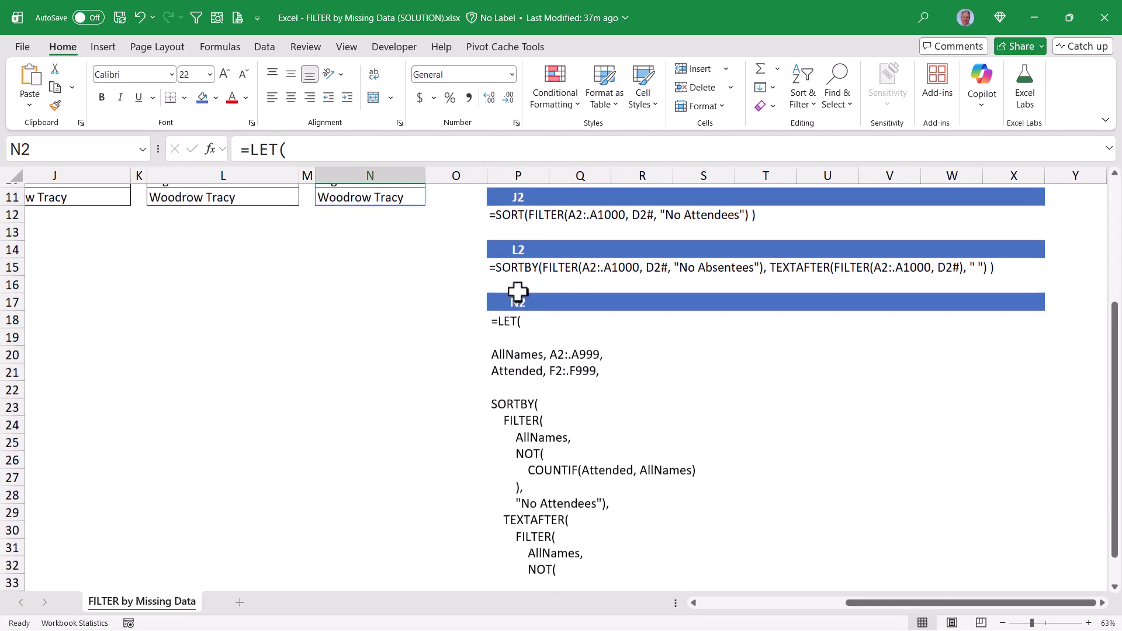
{"action": "scroll", "coordinate": [518, 293], "scroll_direction": "up", "scroll_amount": 1}
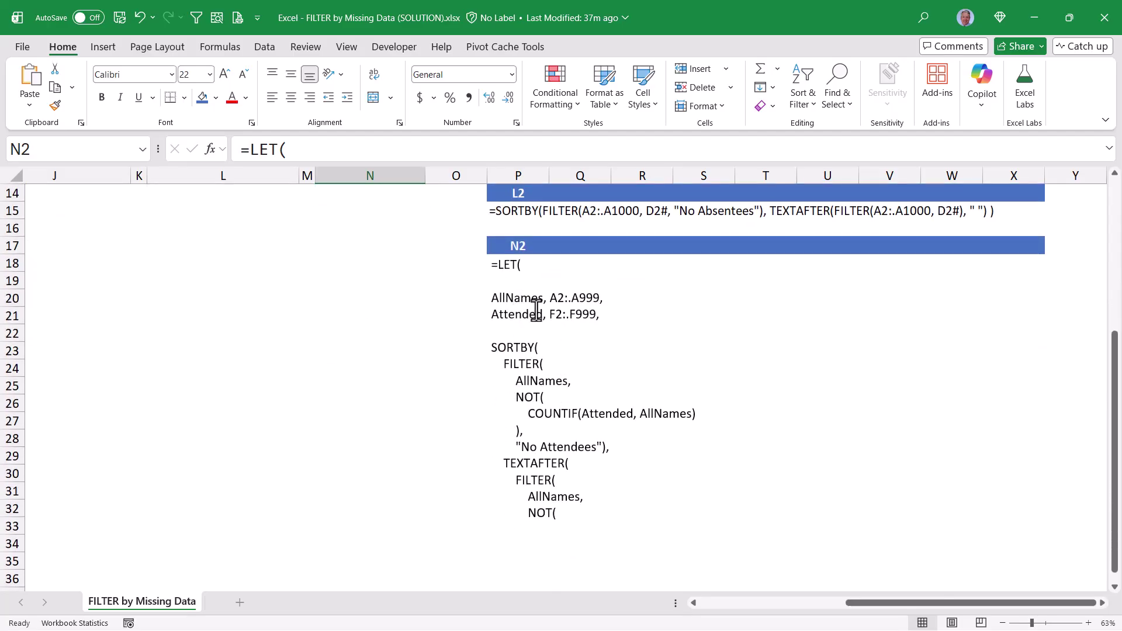
{"action": "scroll", "coordinate": [539, 324], "scroll_direction": "up", "scroll_amount": 2}
{"action": "scroll", "coordinate": [539, 325], "scroll_direction": "up", "scroll_amount": 3}
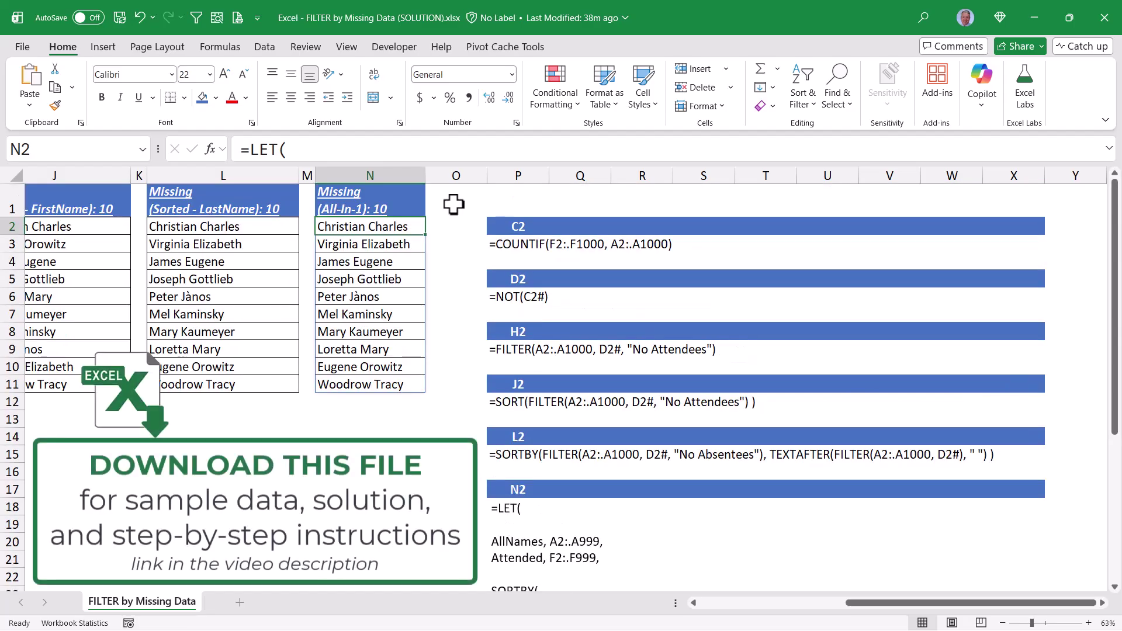